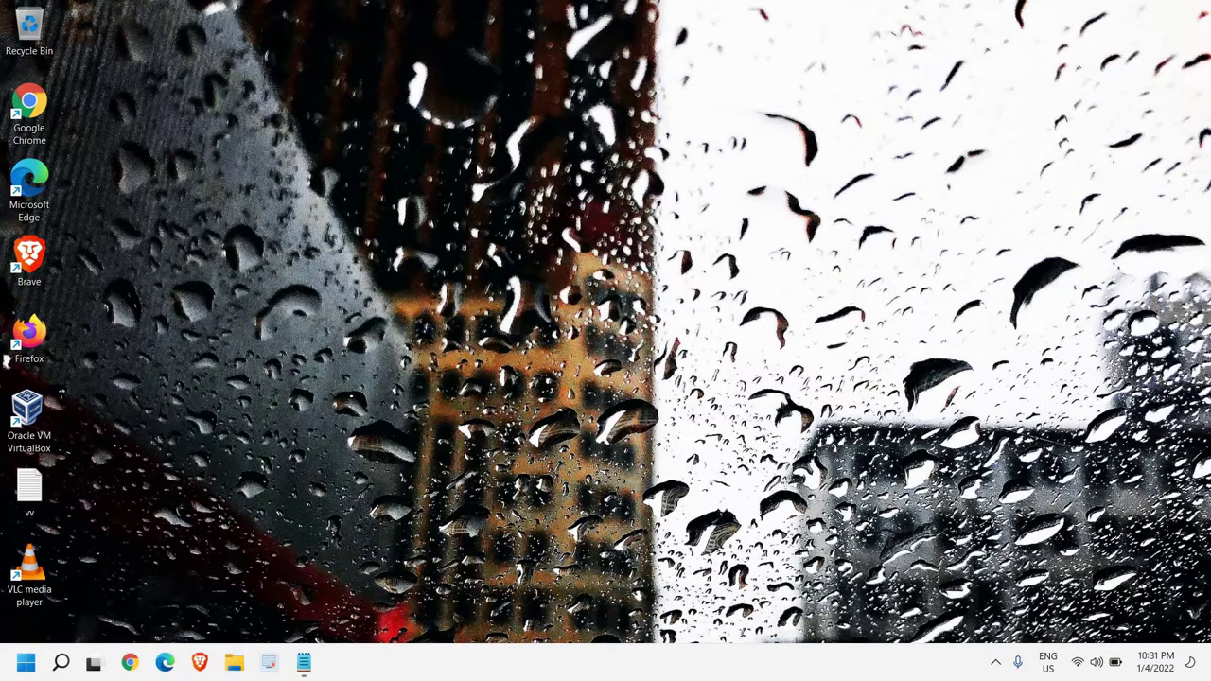
Check the Display settings resolution list, keep 1920 × 1080, then return to the desktop
right_click(478, 167)
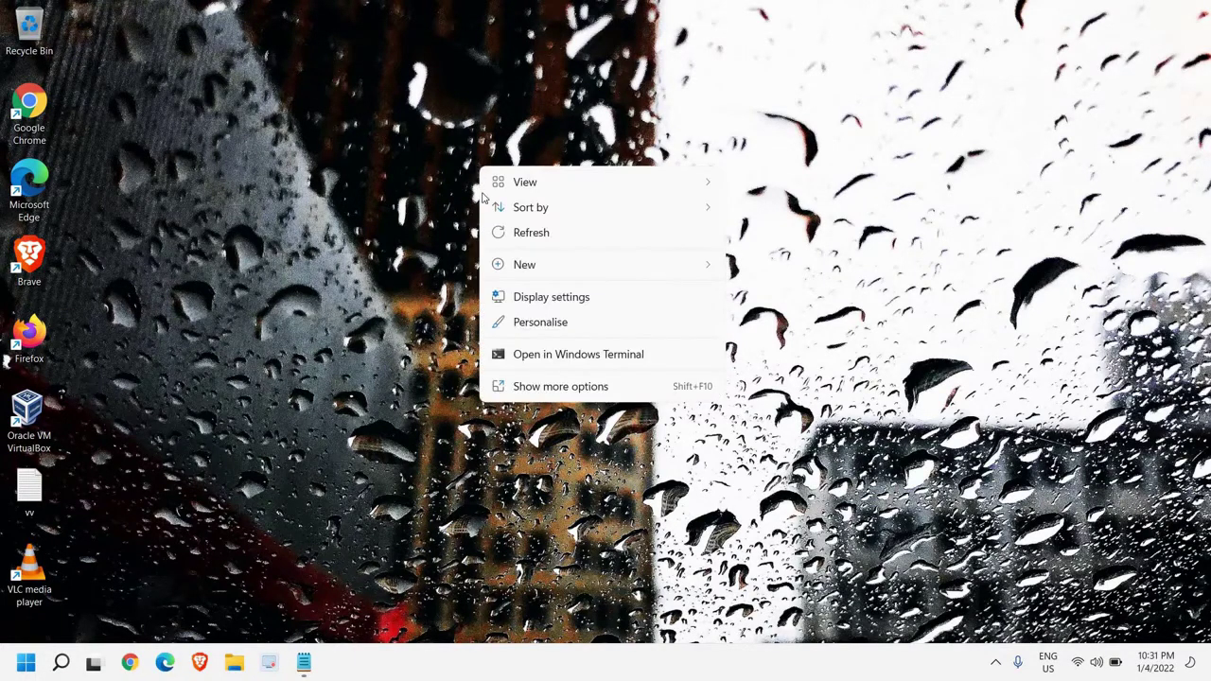
click(535, 301)
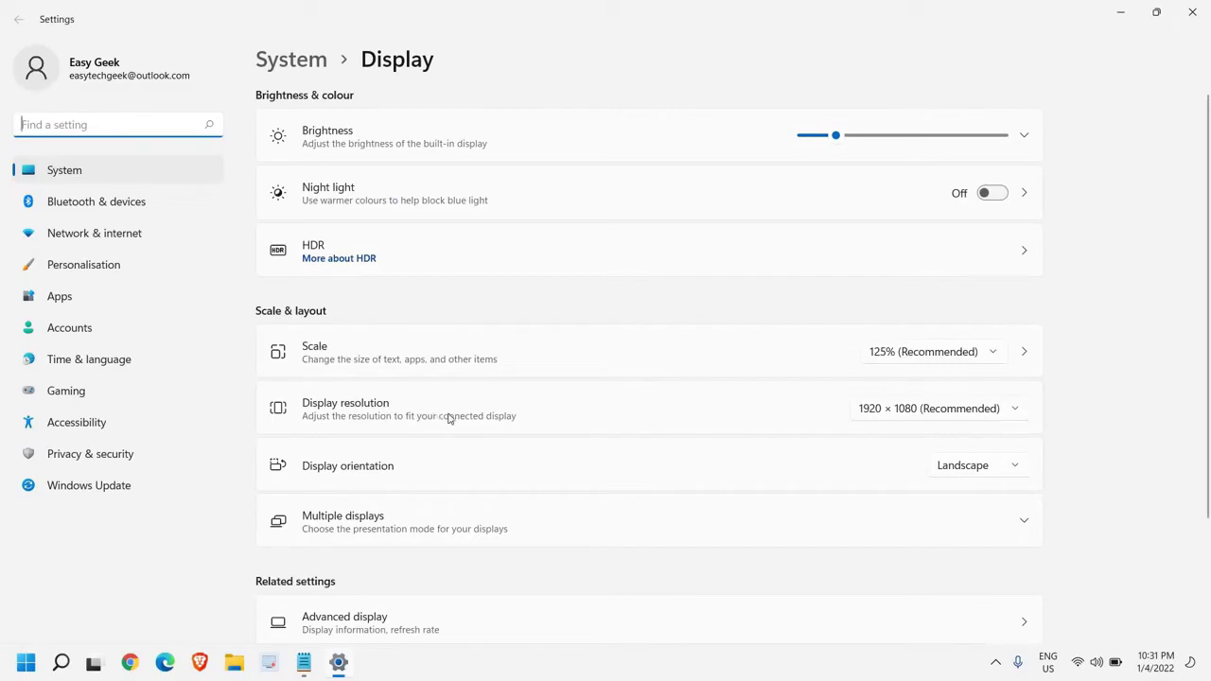
click(970, 408)
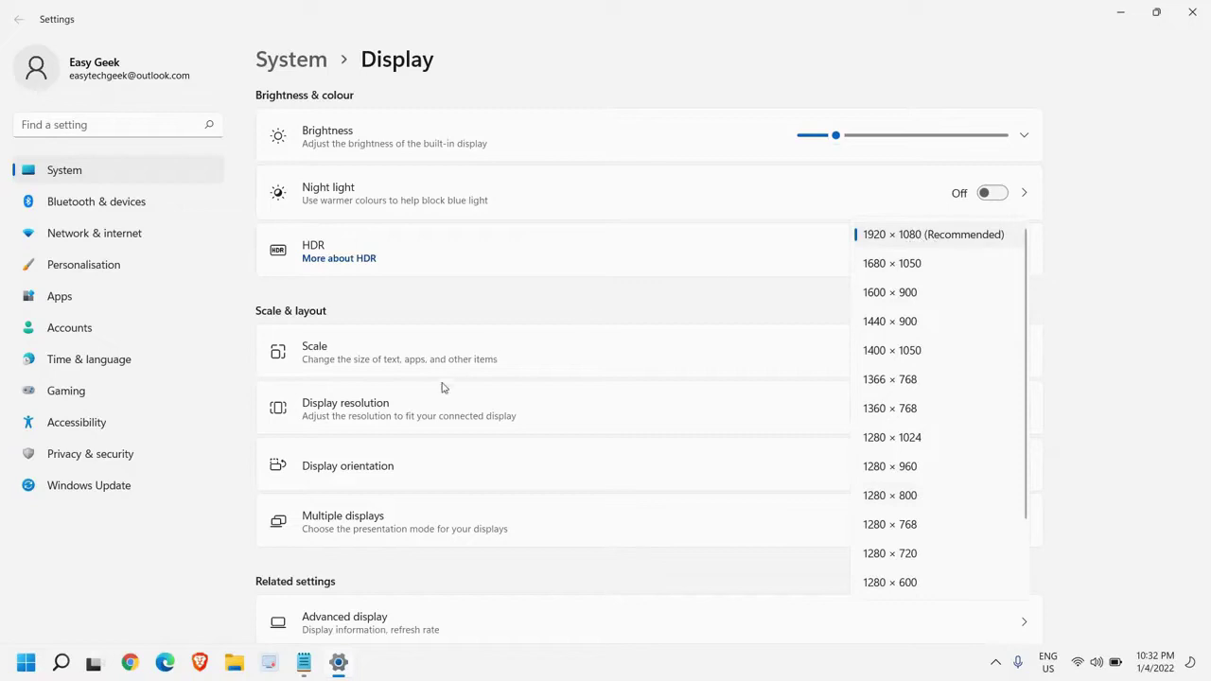
click(1188, 409)
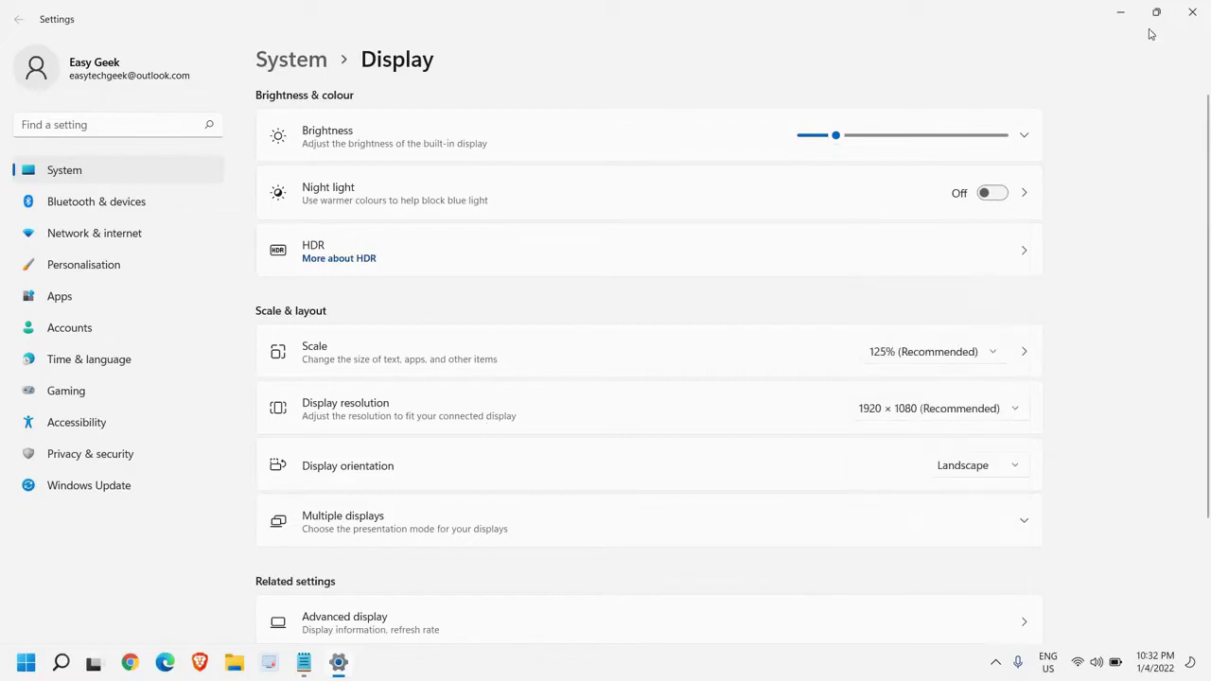
Open Device Manager from the Start menu and select Intel(R) UHD Graphics under Display adapters
click(1121, 12)
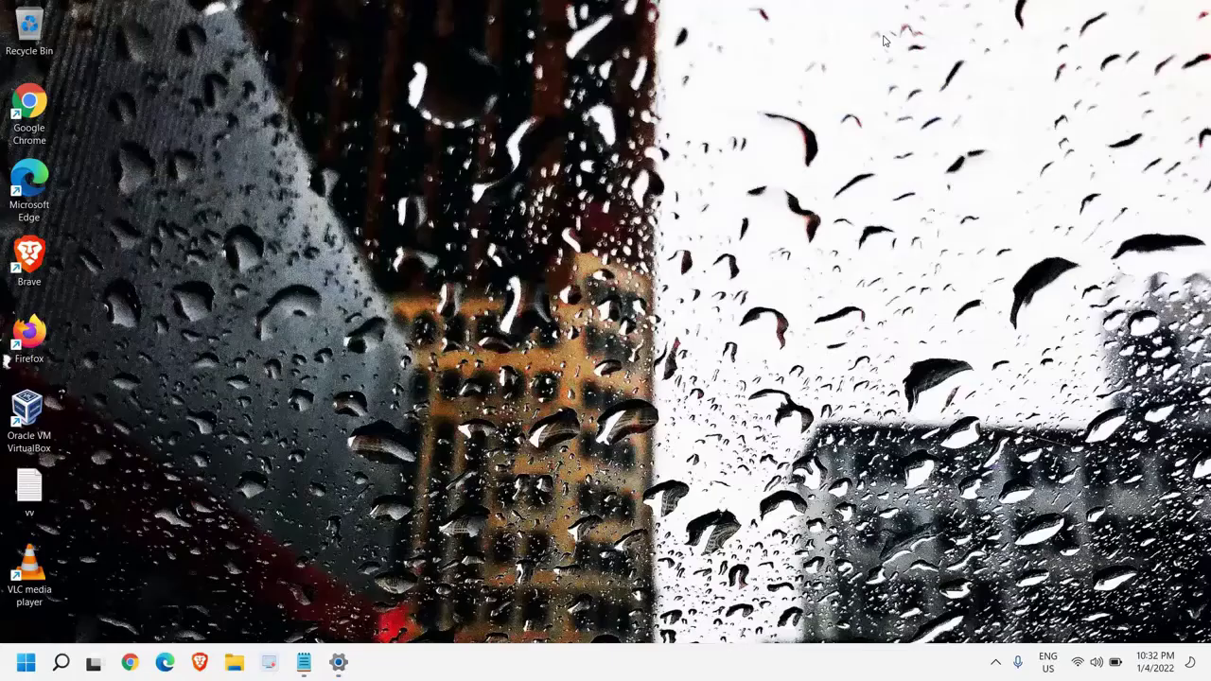
right_click(25, 668)
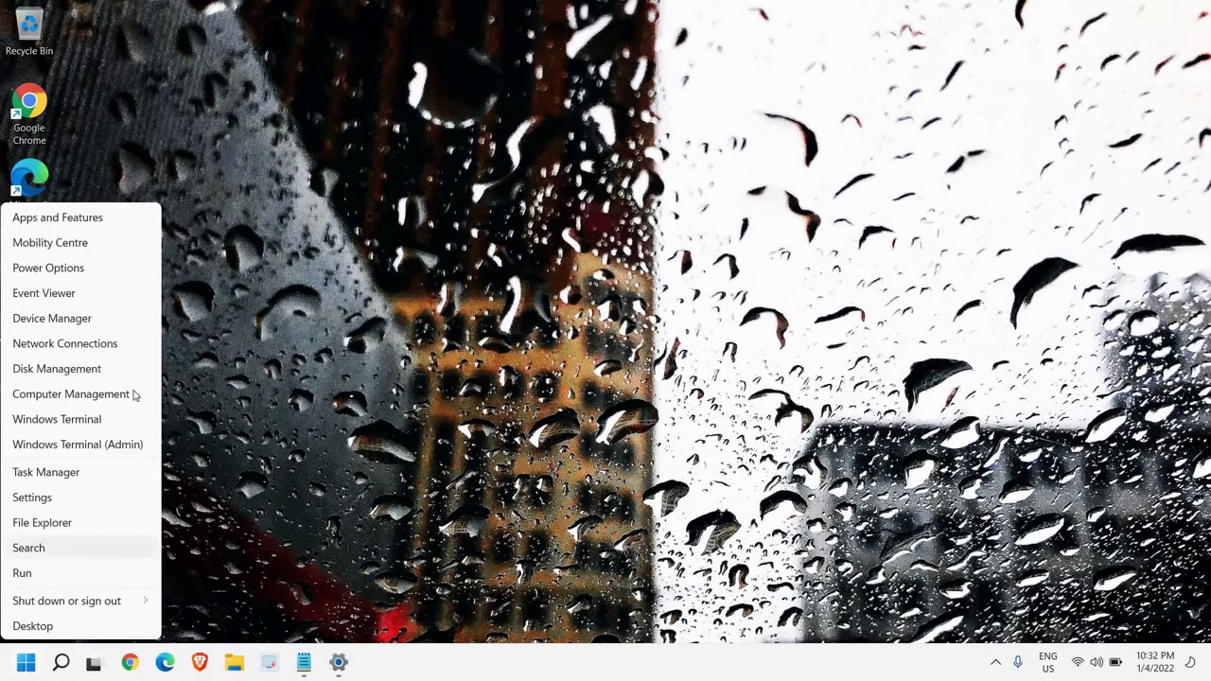
click(38, 320)
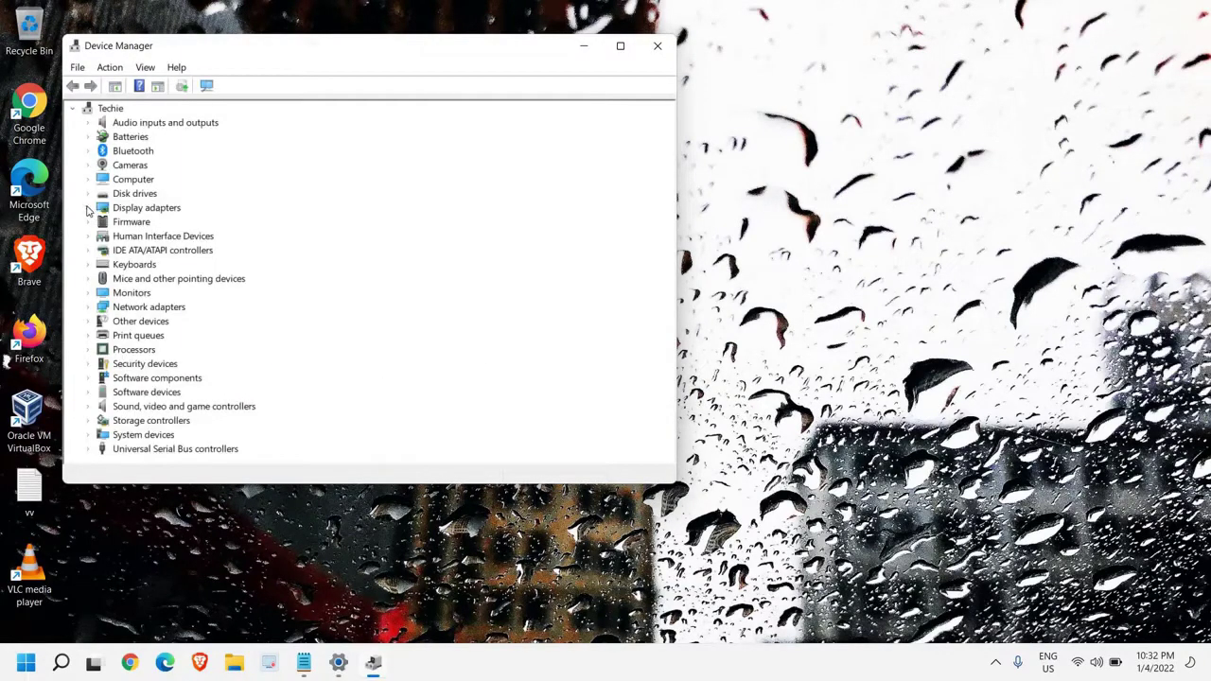
click(88, 207)
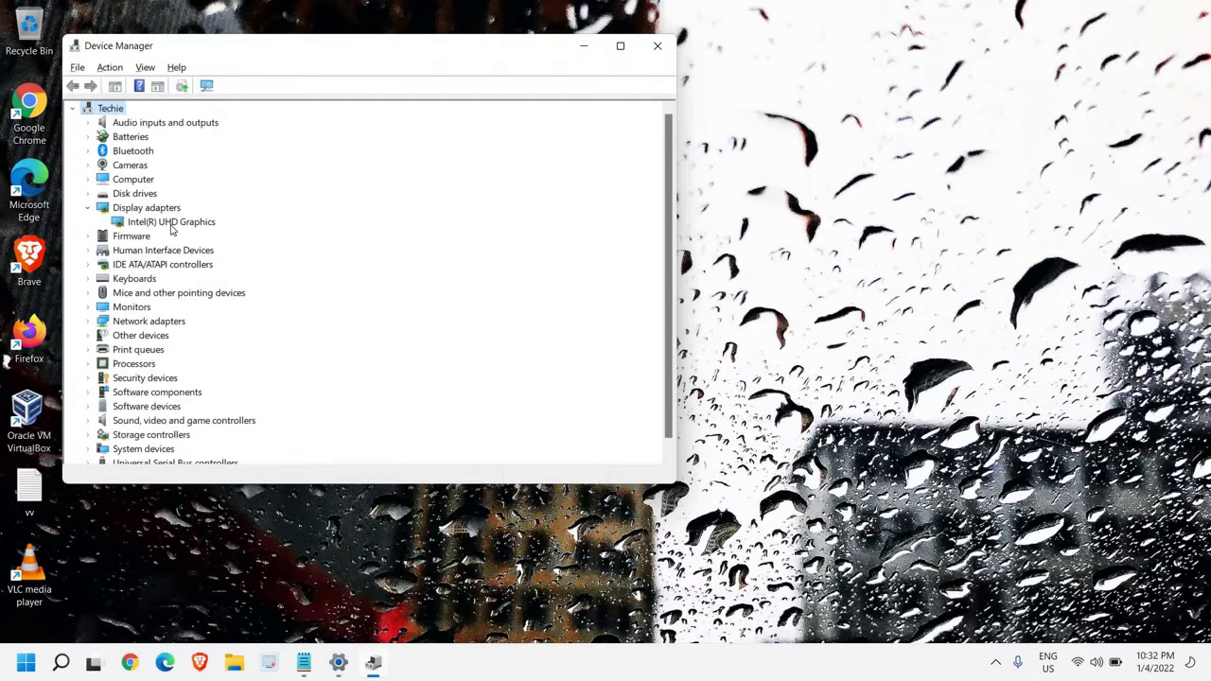
click(172, 225)
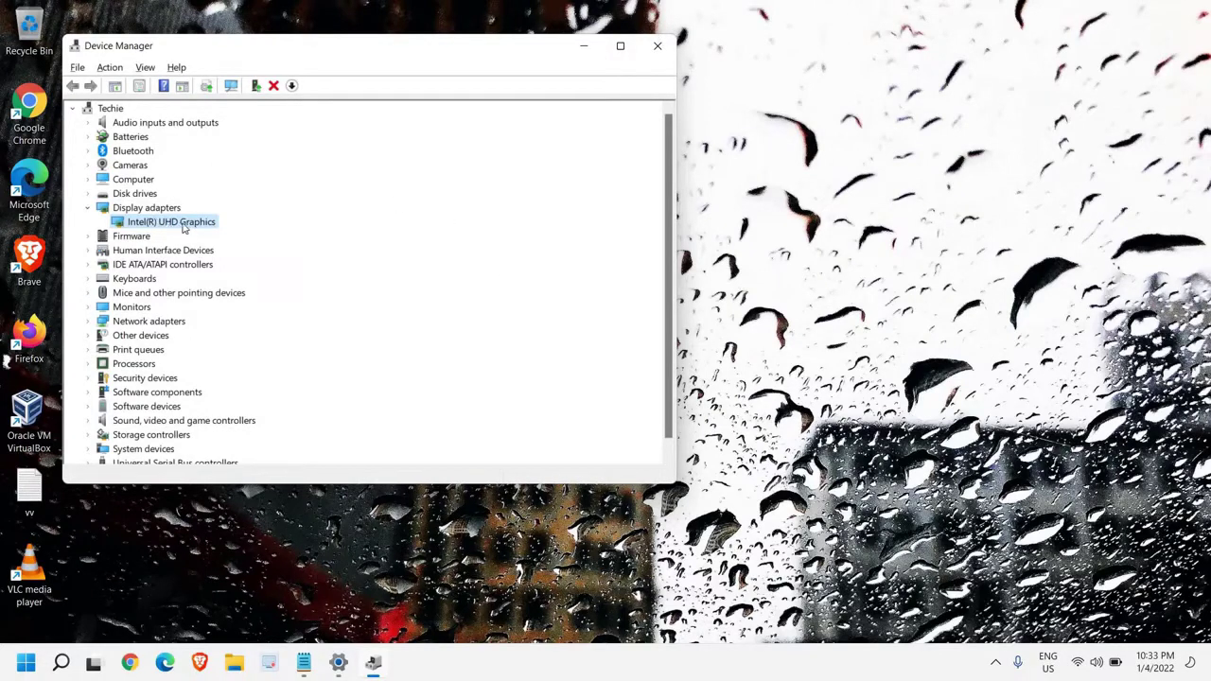
right_click(172, 224)
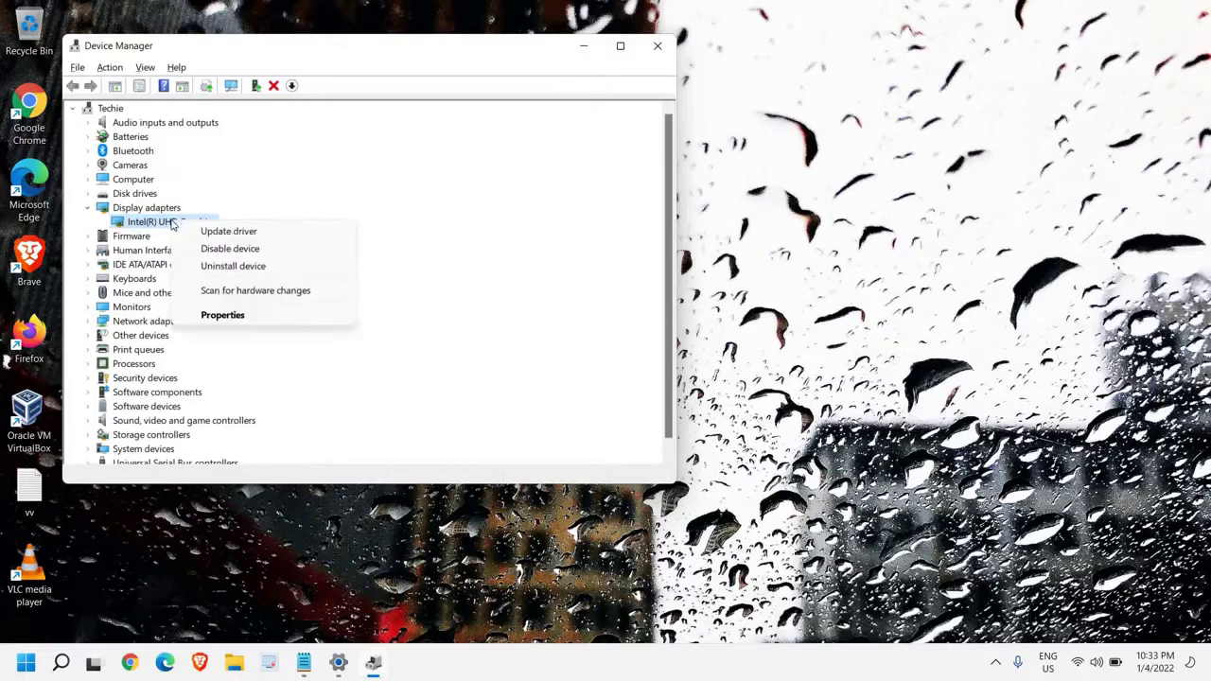
click(170, 225)
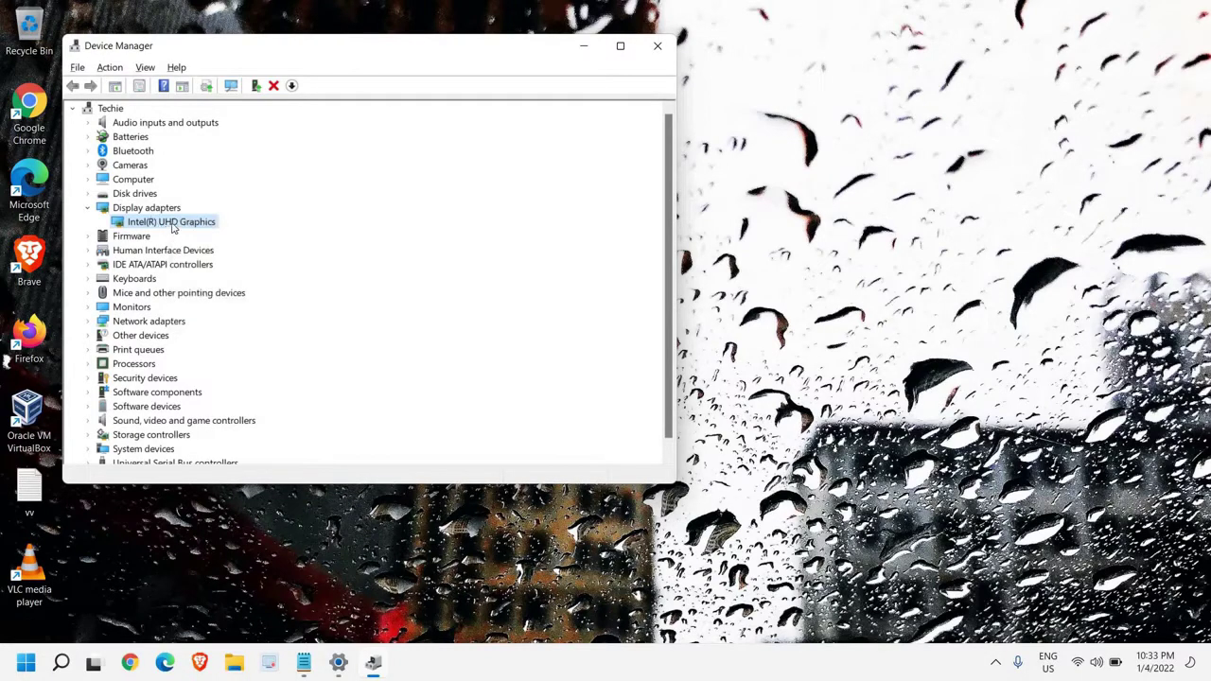
right_click(173, 227)
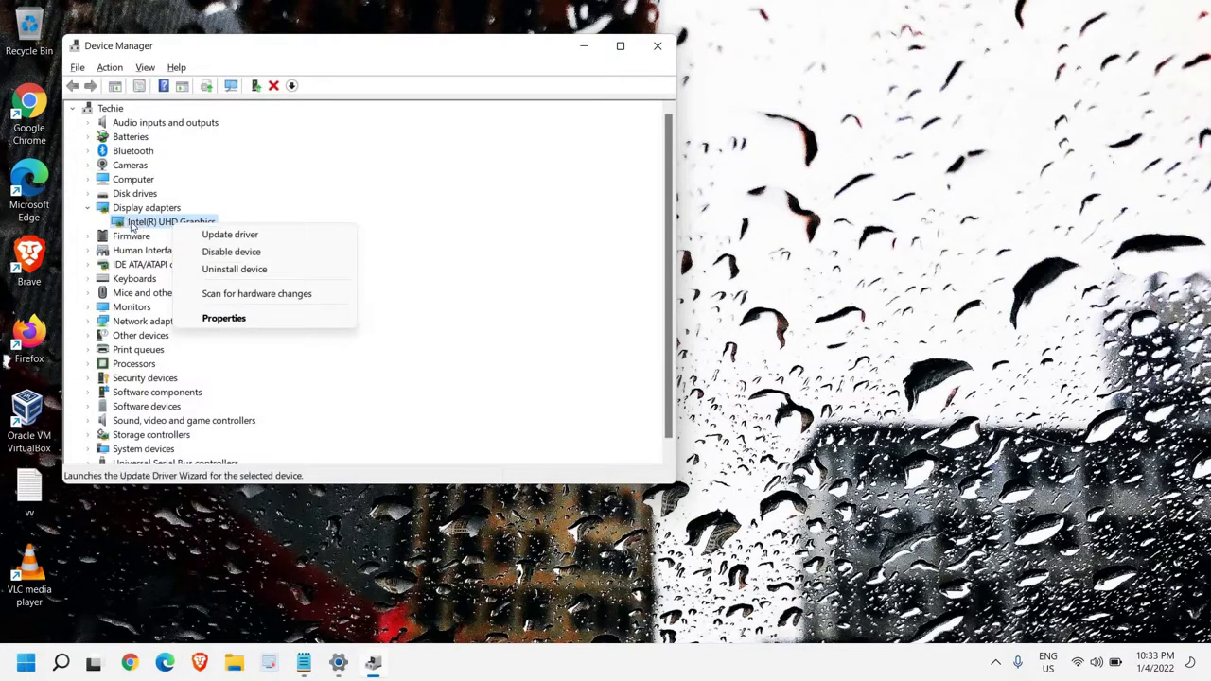
click(417, 229)
right_click(165, 220)
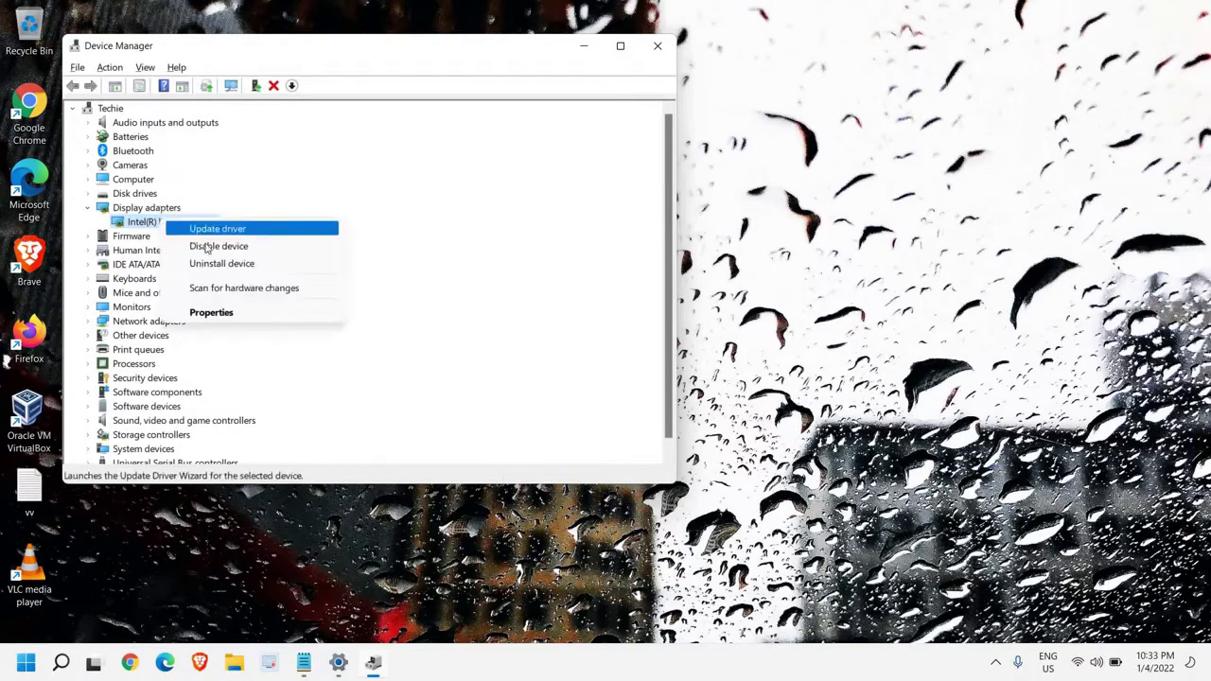
click(142, 225)
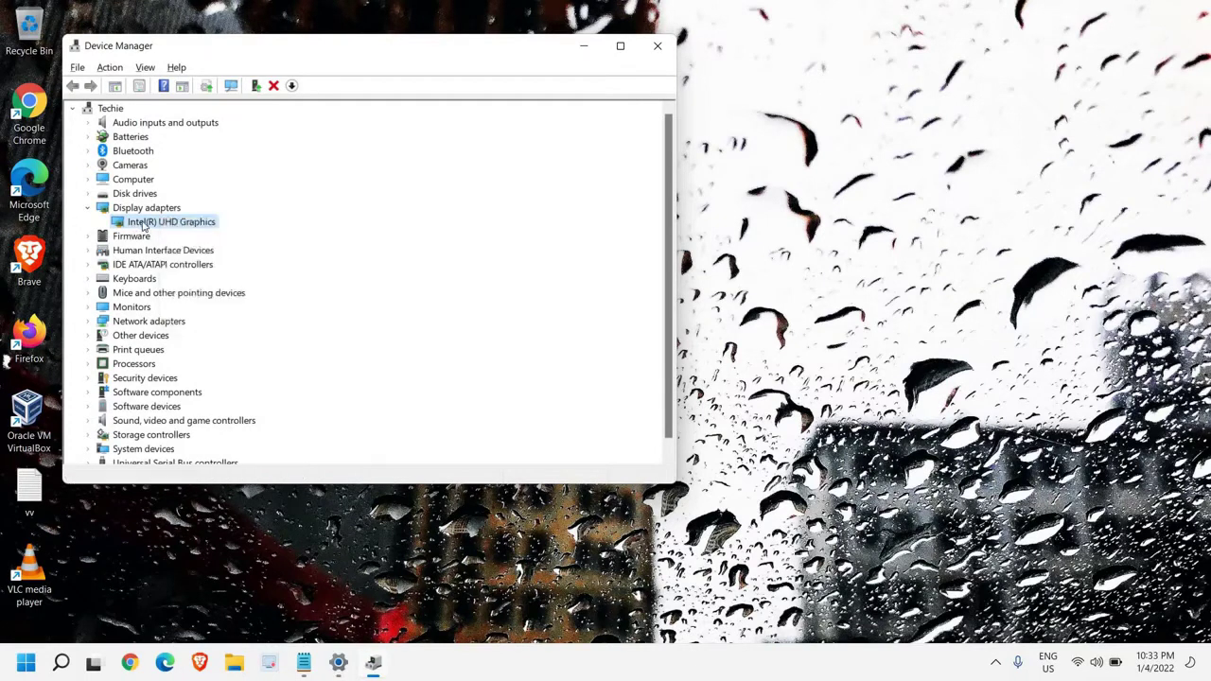
right_click(140, 223)
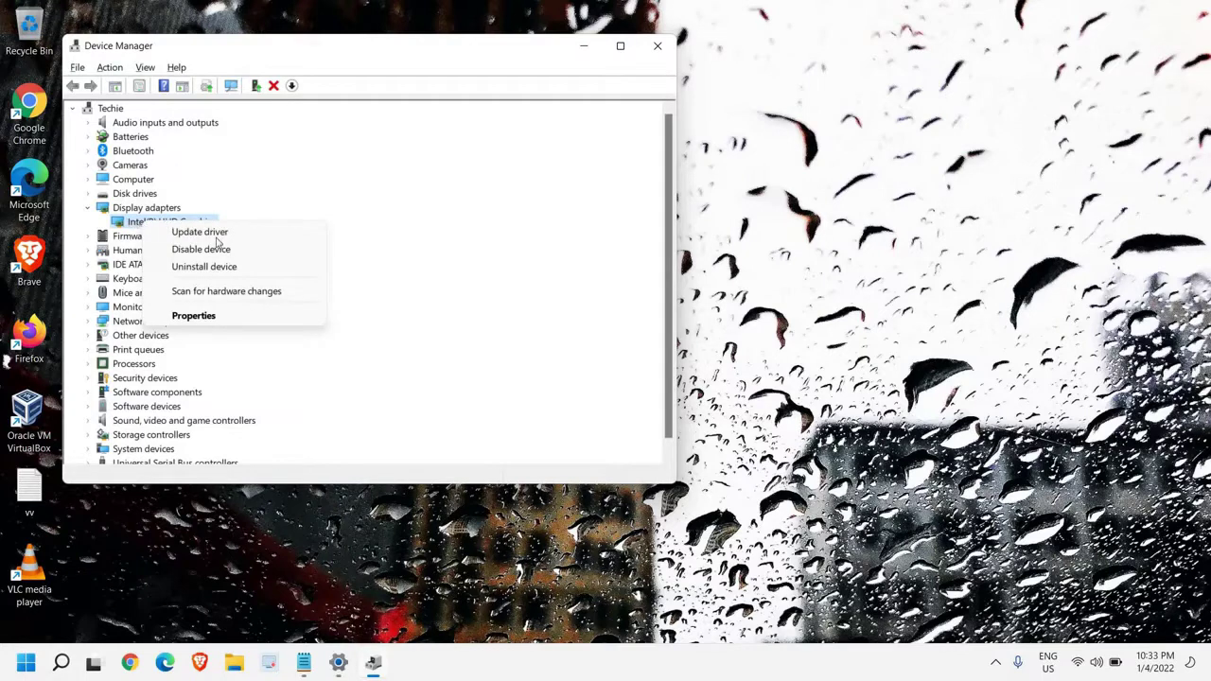
click(237, 323)
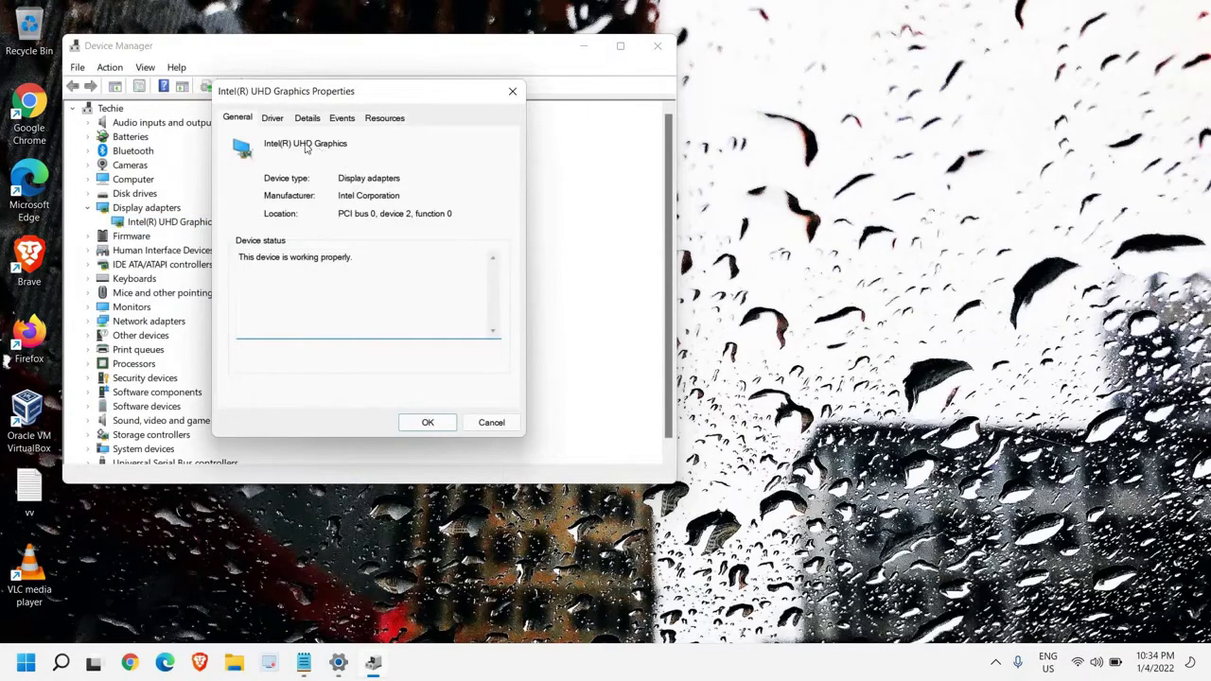
click(274, 120)
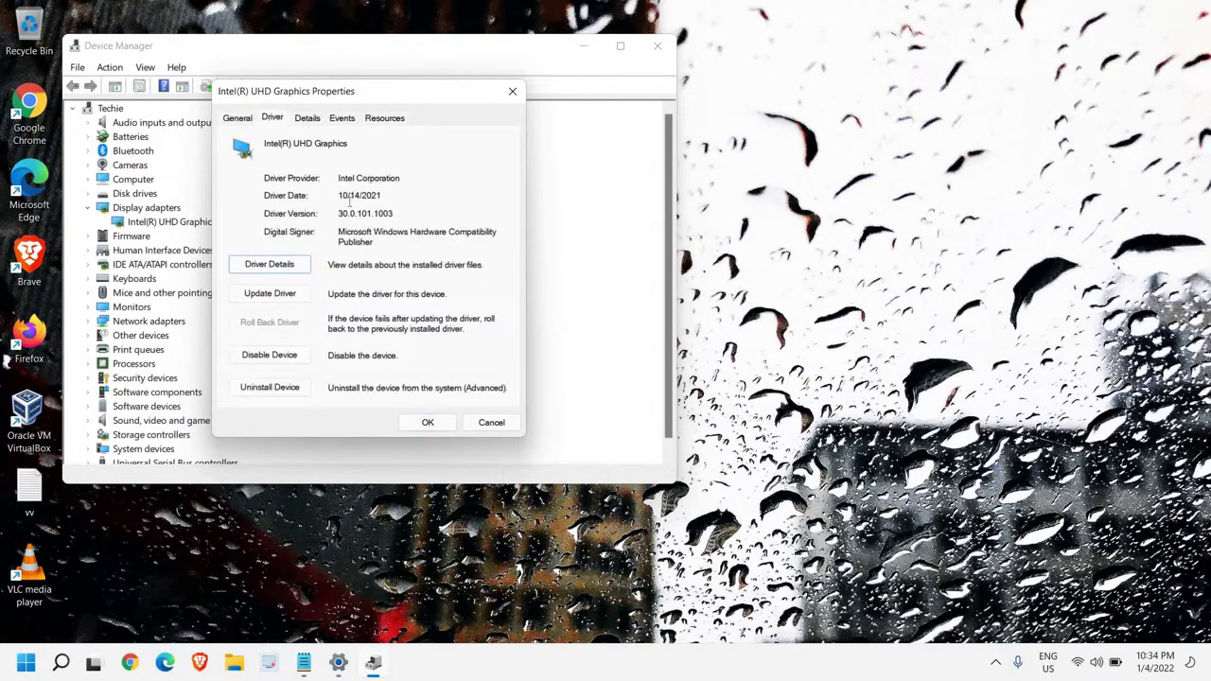
drag(383, 196, 337, 193)
click(348, 245)
drag(387, 193, 336, 195)
click(386, 198)
click(478, 425)
right_click(161, 222)
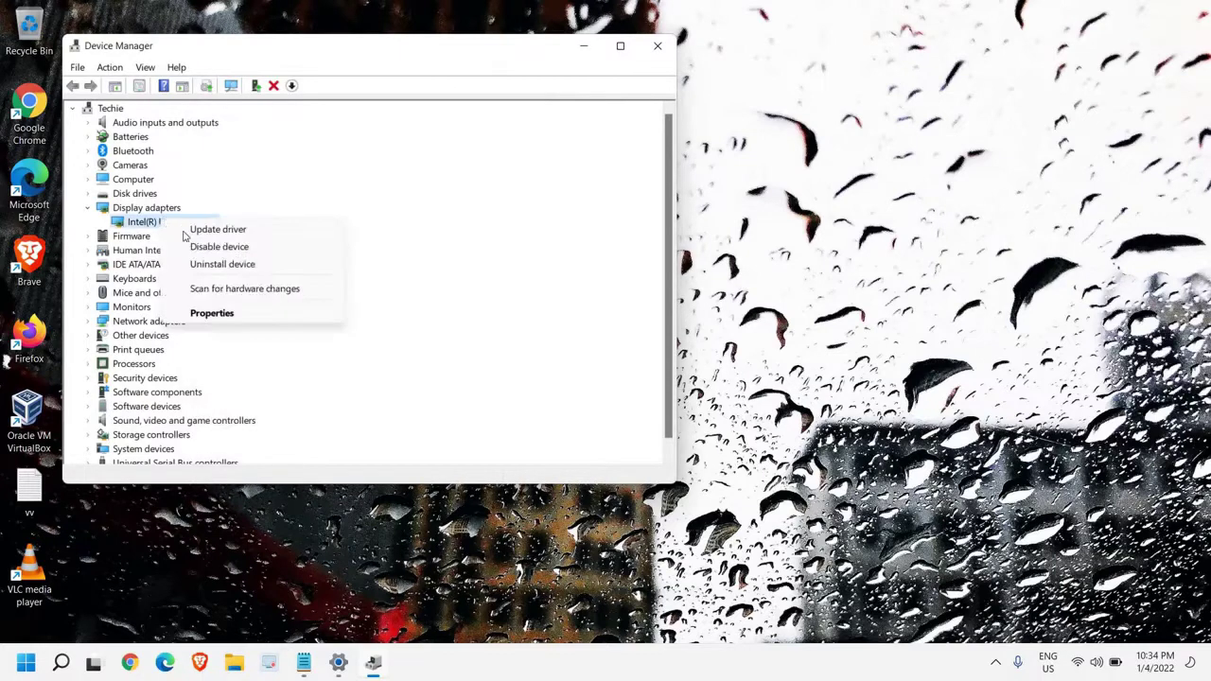
click(214, 232)
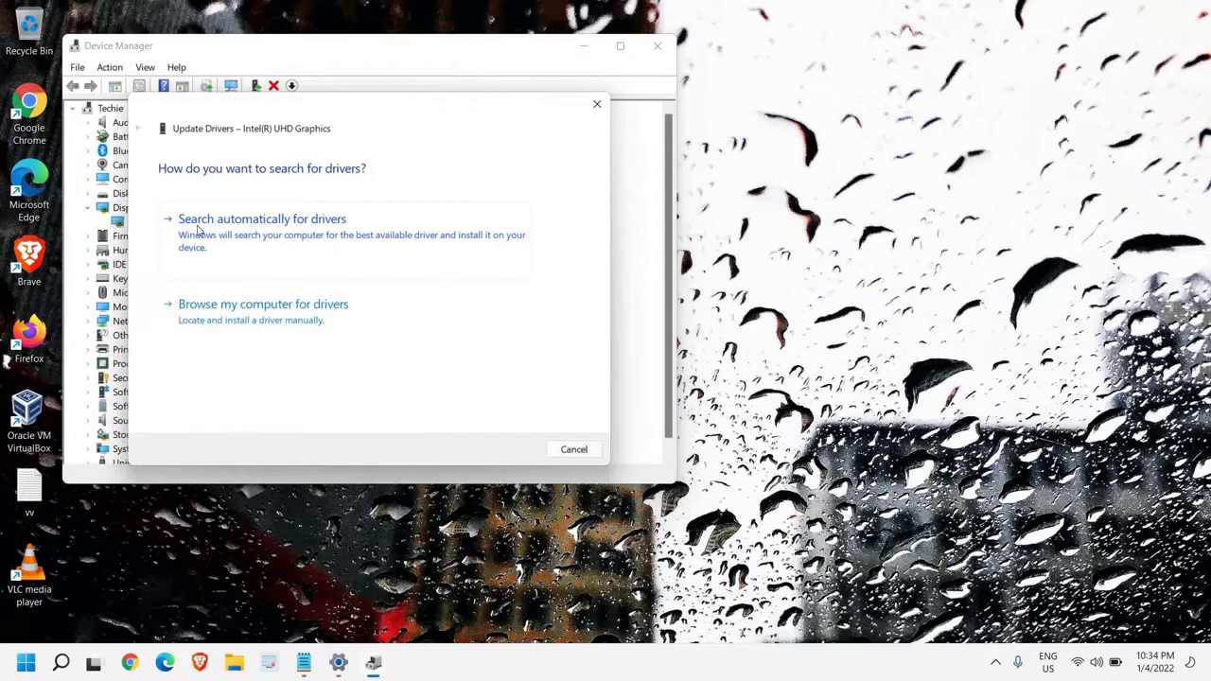
click(312, 244)
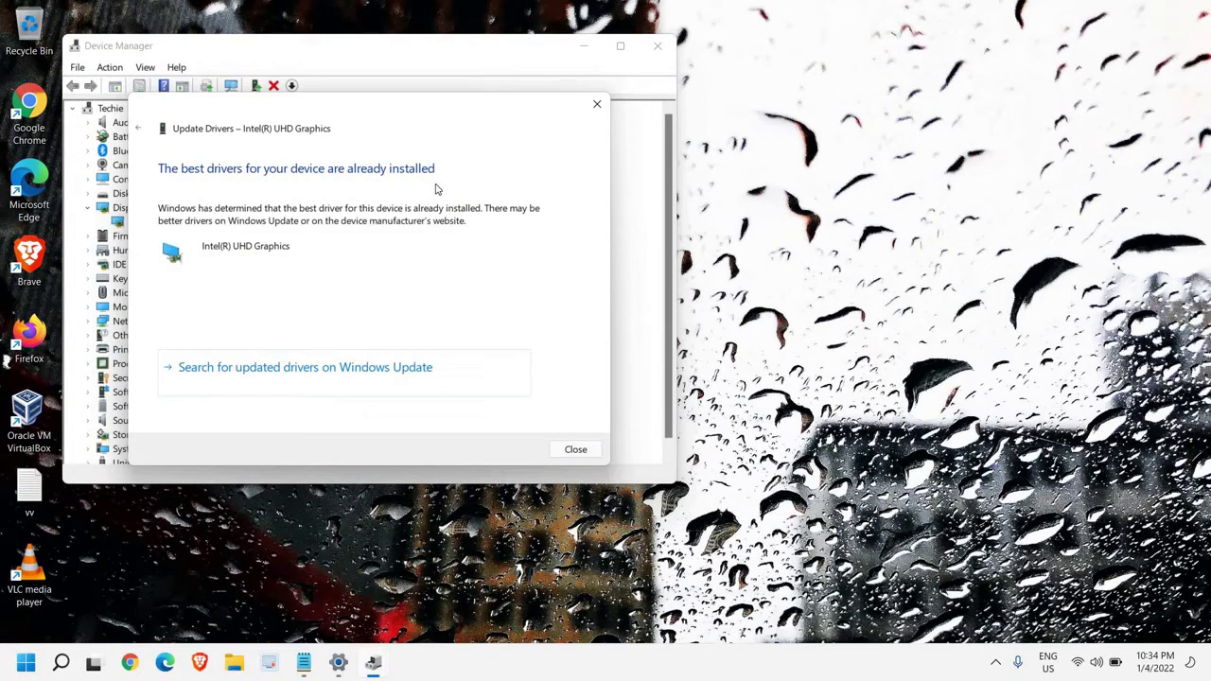
click(577, 449)
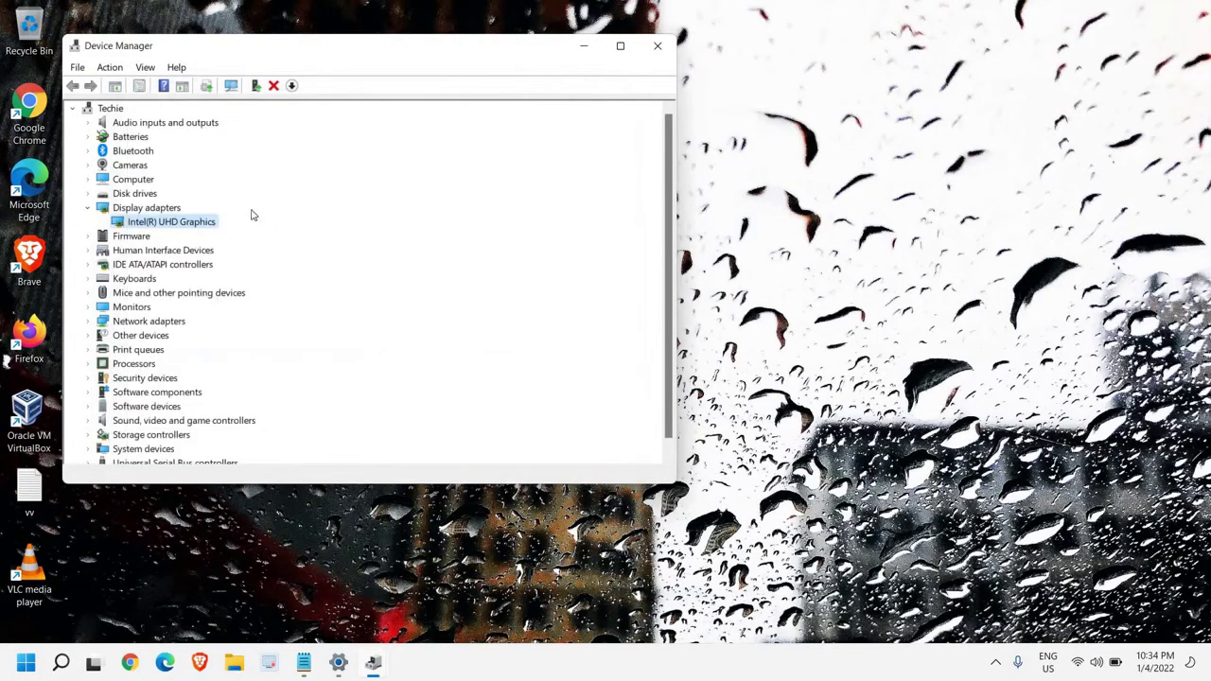
right_click(191, 225)
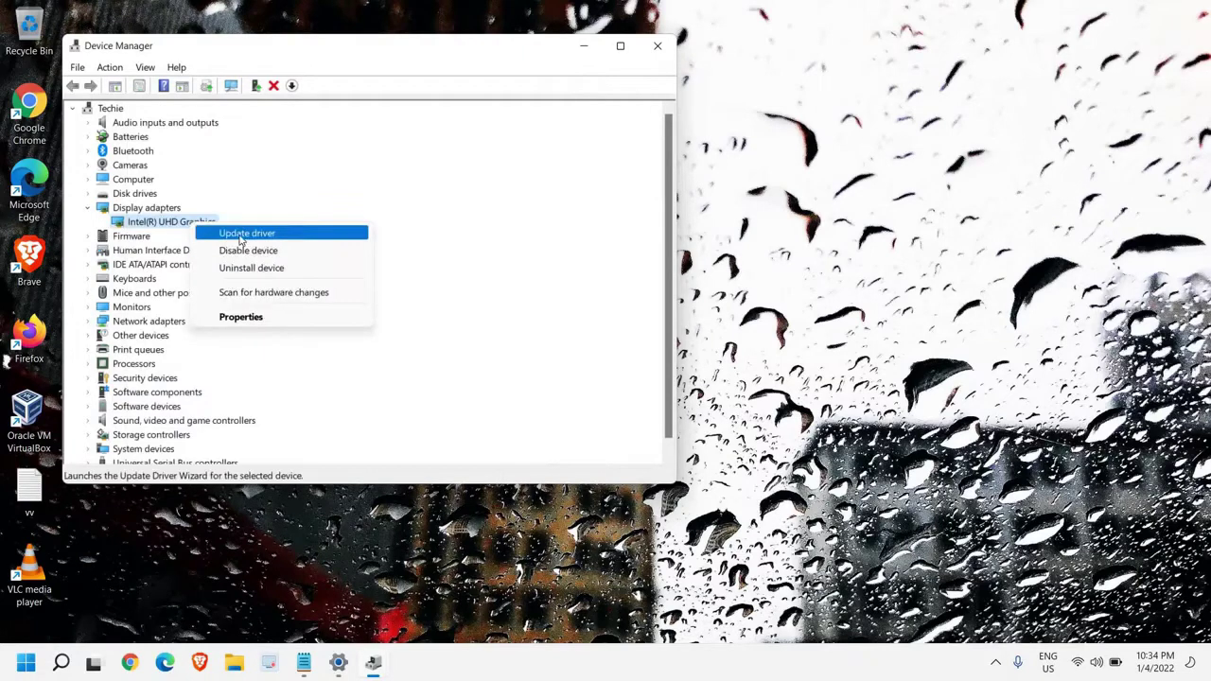
click(242, 236)
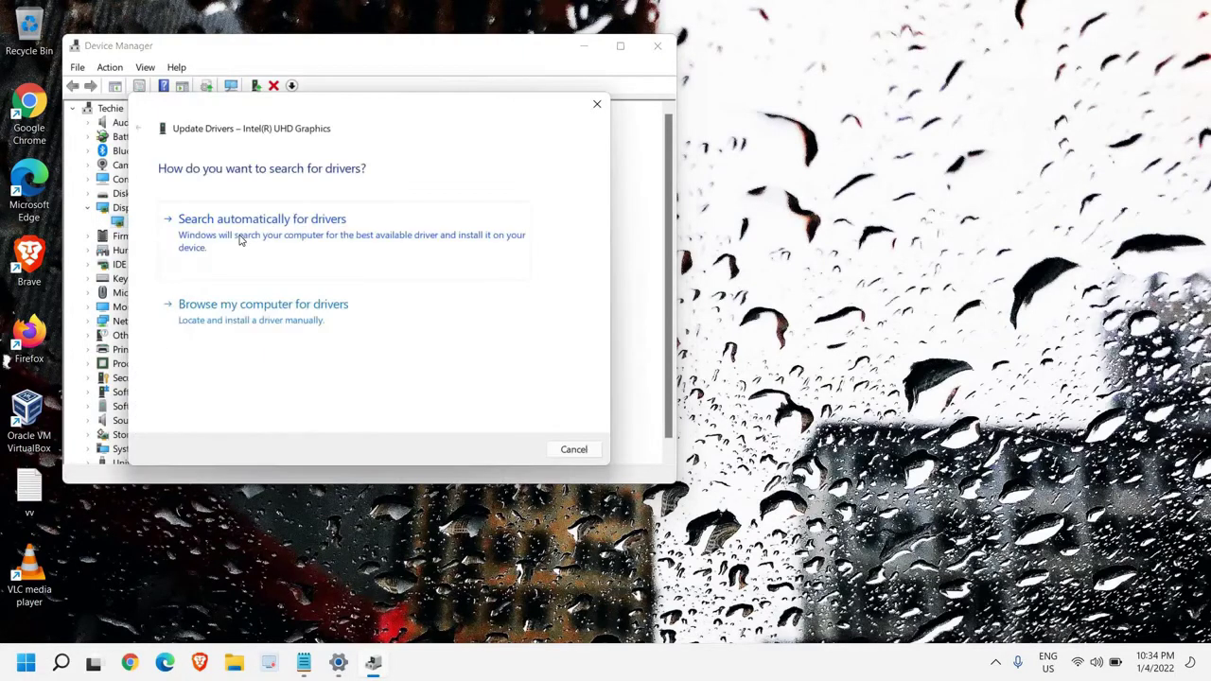
click(248, 322)
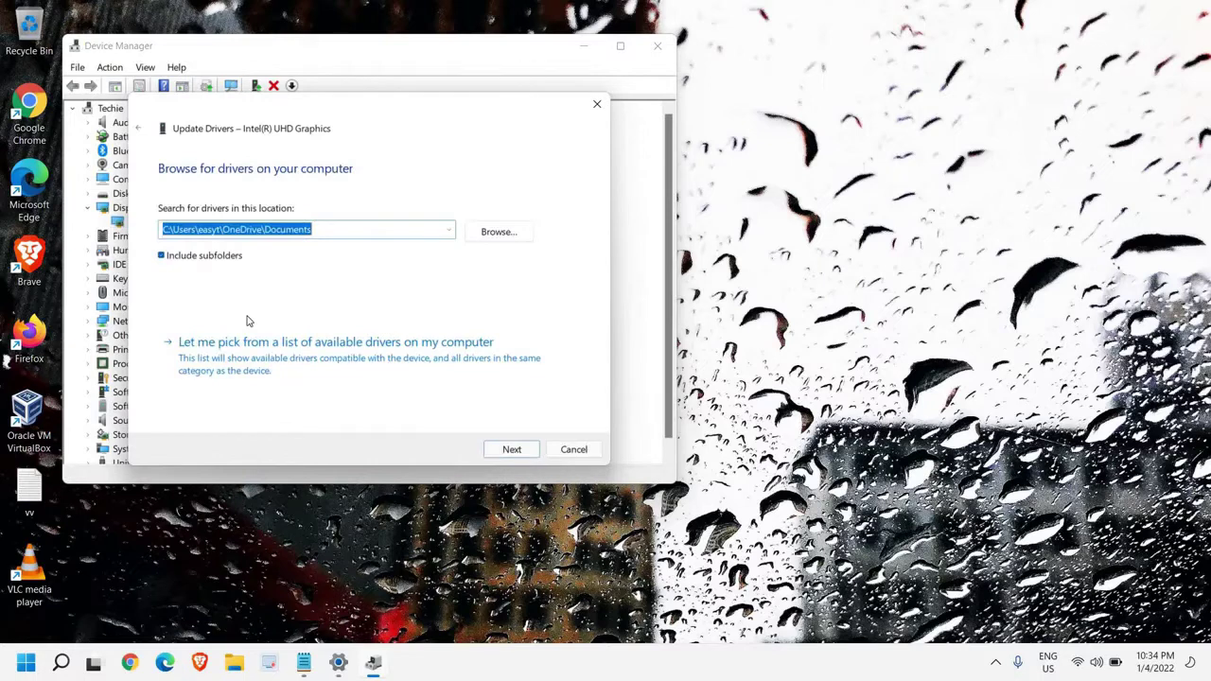
click(281, 367)
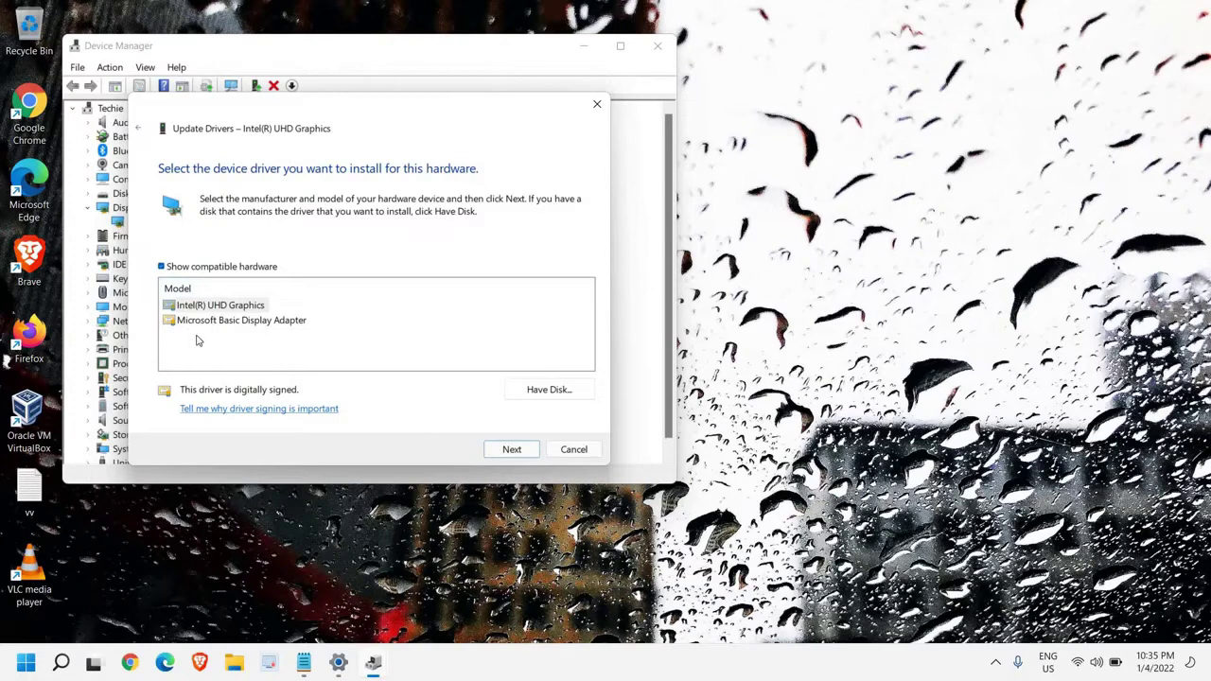
click(203, 310)
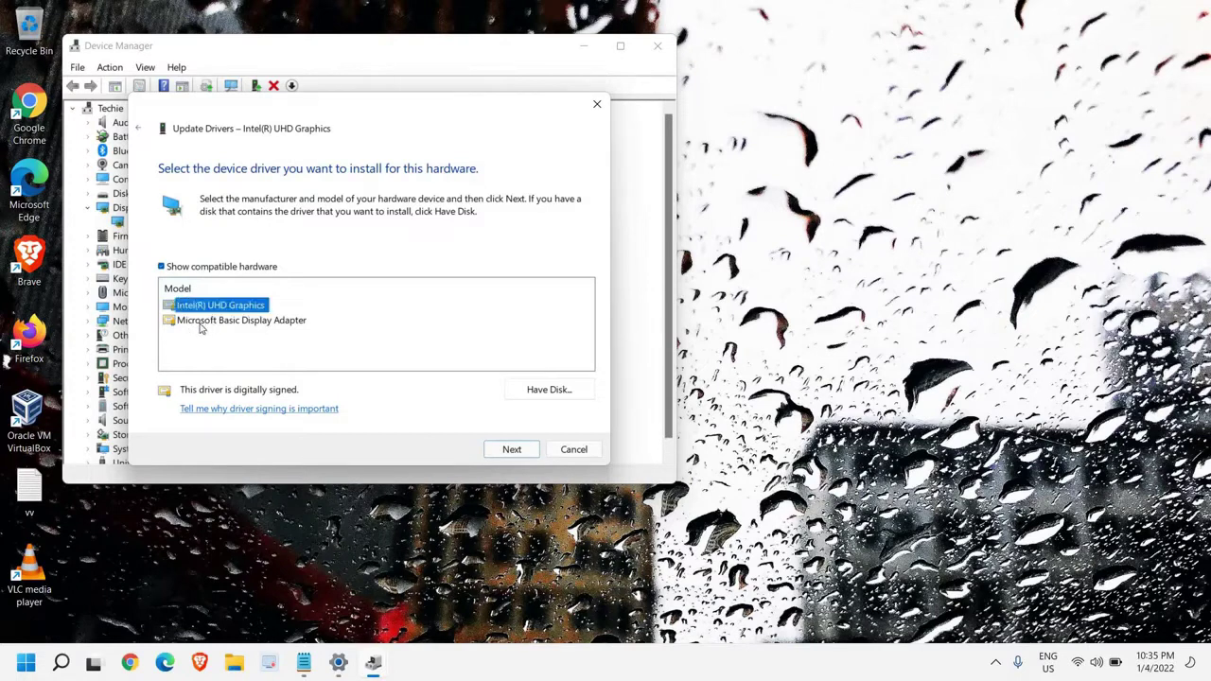
click(201, 321)
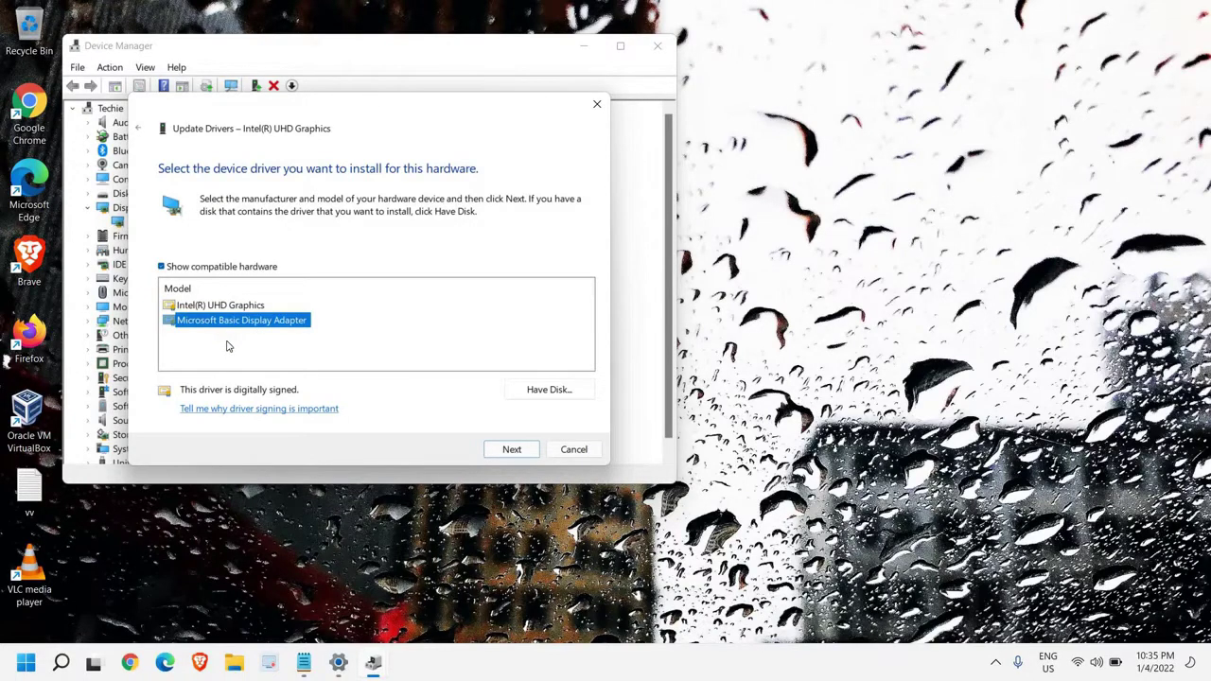
click(573, 451)
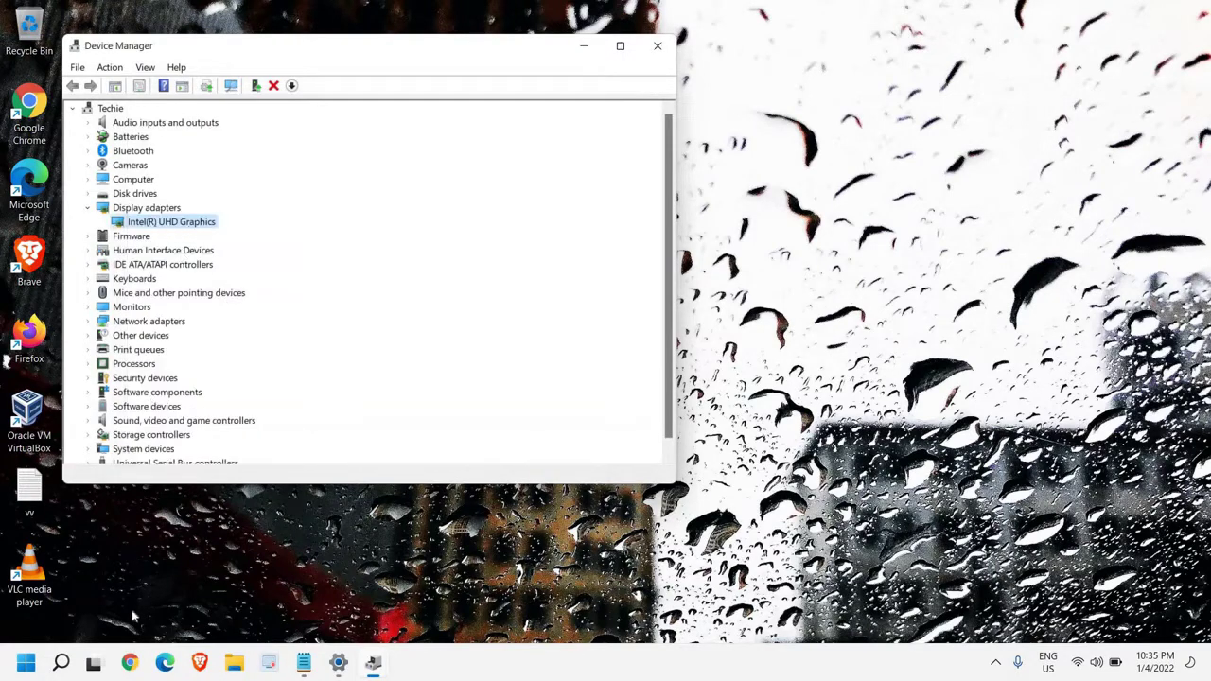
Google 'nvidia driver download' in a maximized Chrome window and open NVIDIA's Download Drivers page
click(131, 663)
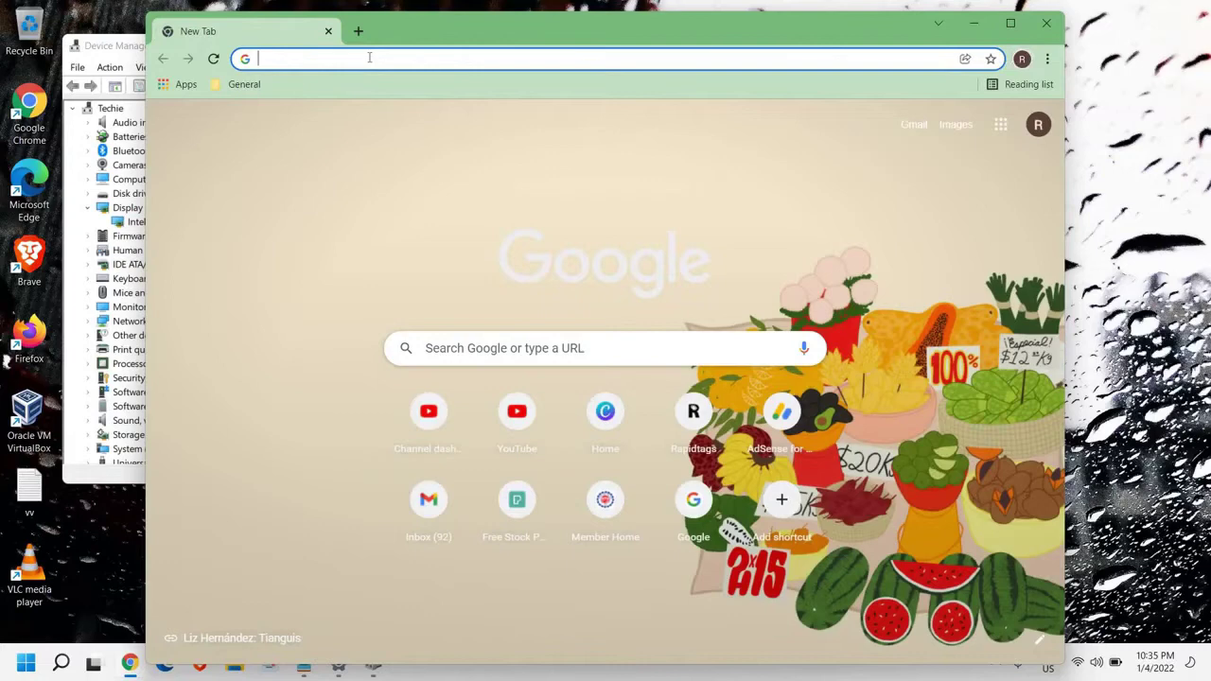
text(nvidia driver)
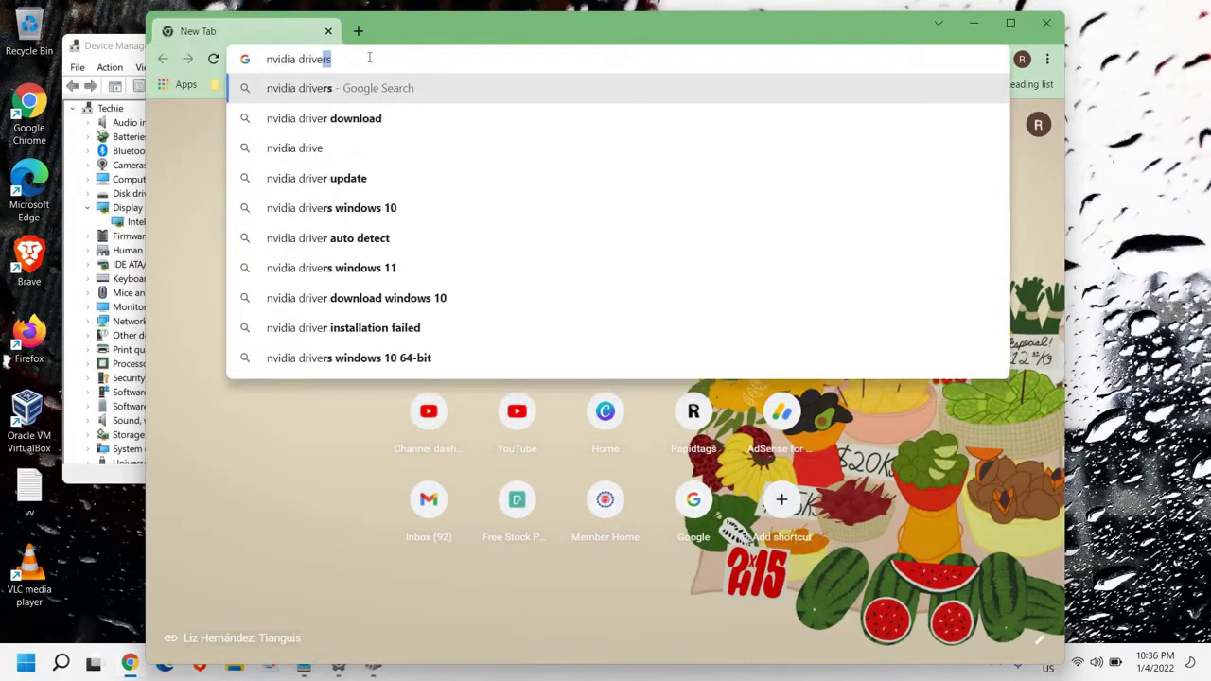
key(Down)
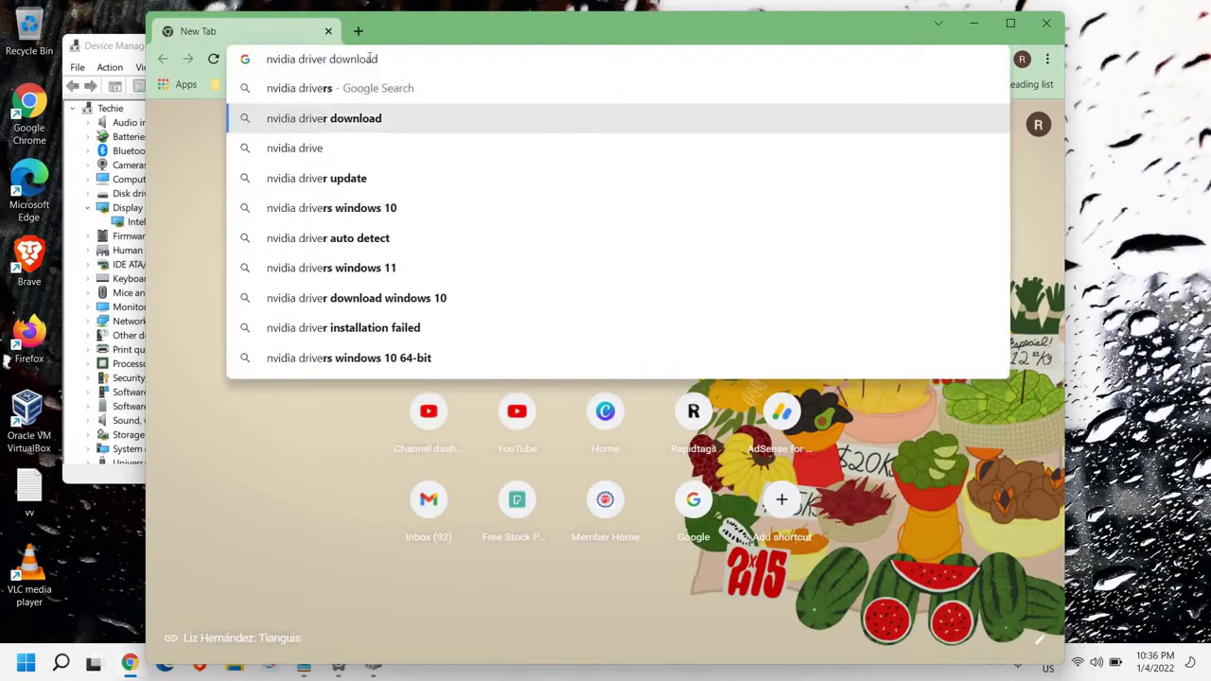
key(Return)
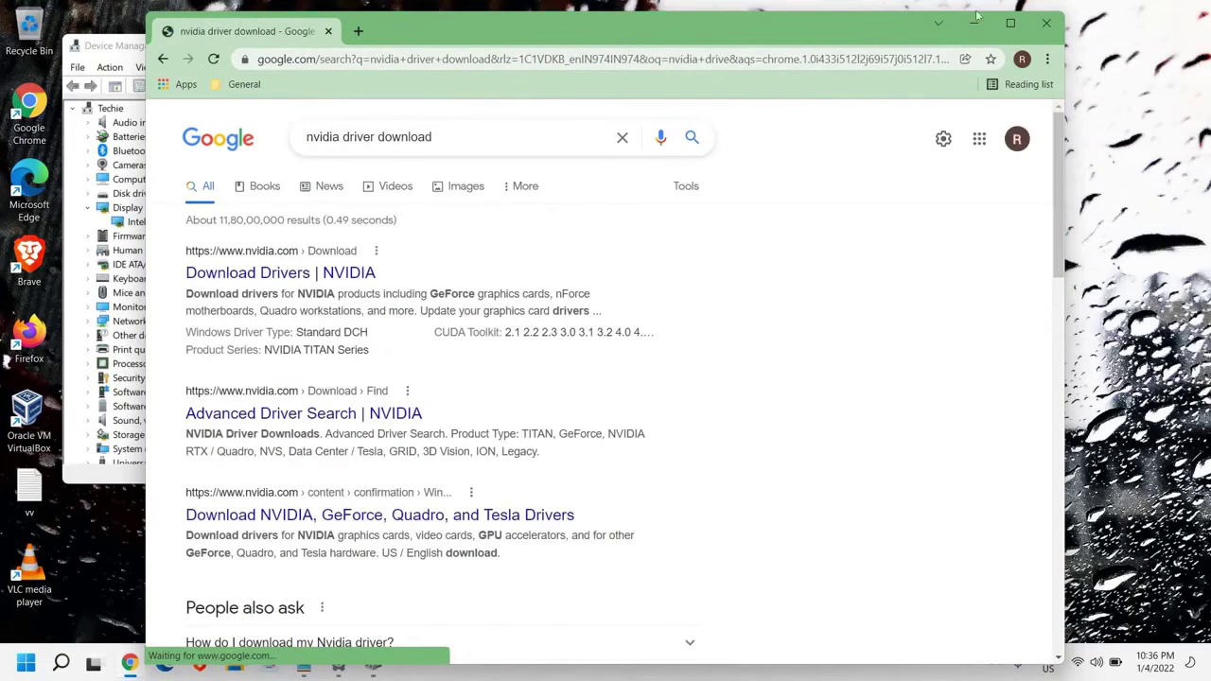
click(1011, 23)
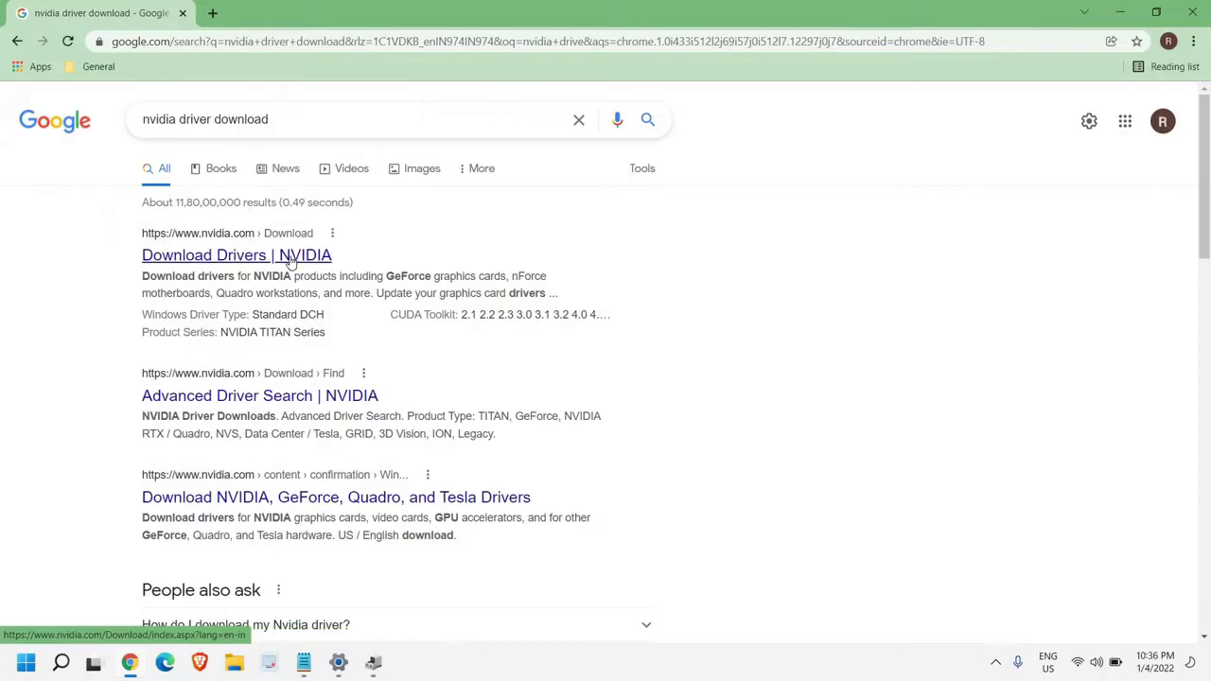
click(227, 263)
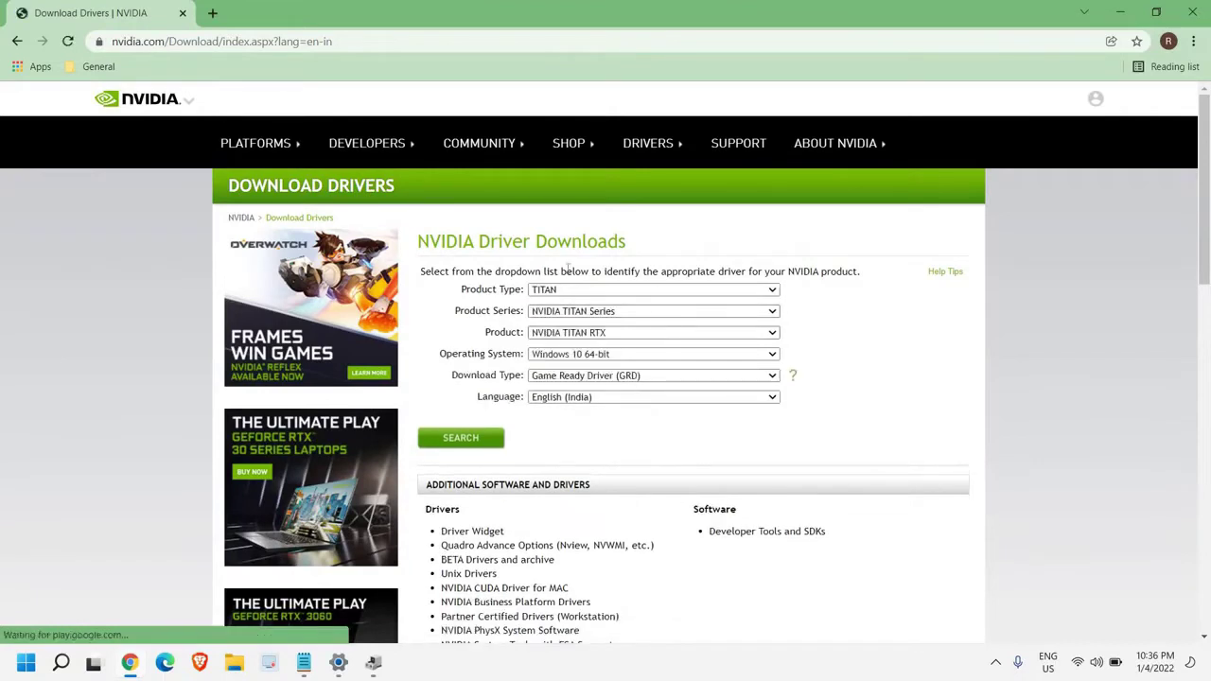
Set the NVIDIA driver form to product type NVIDIA RTX / Quadro and series Quadro Series
click(627, 290)
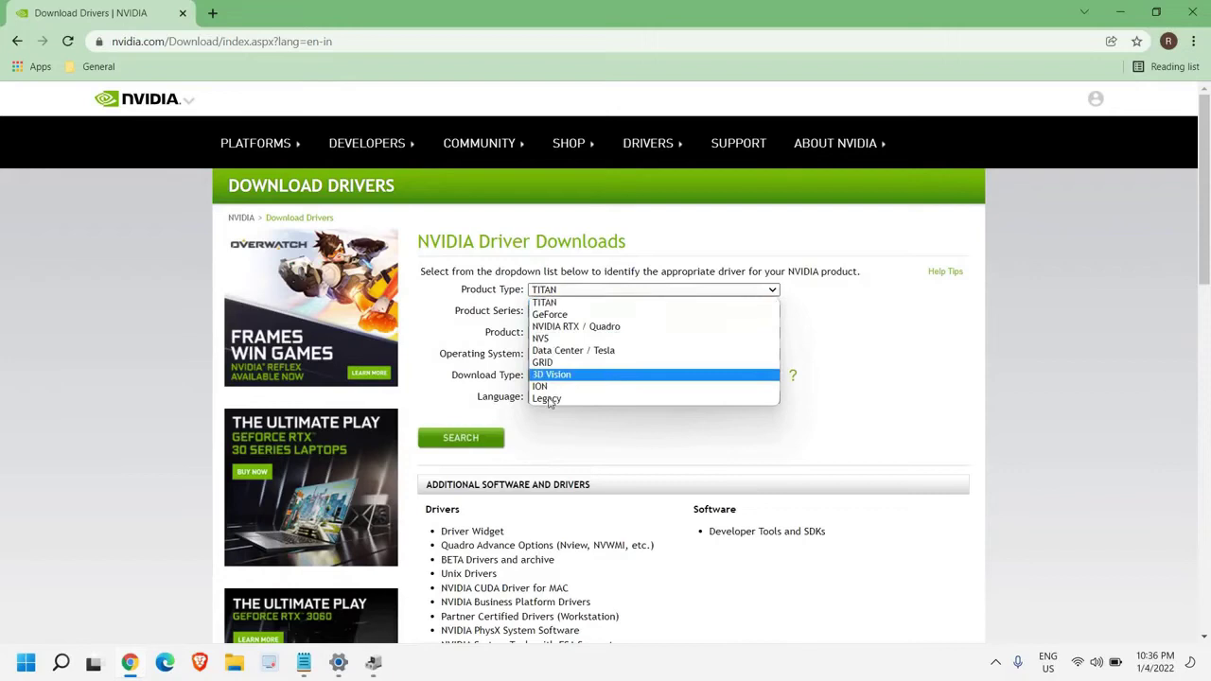
click(580, 330)
click(634, 313)
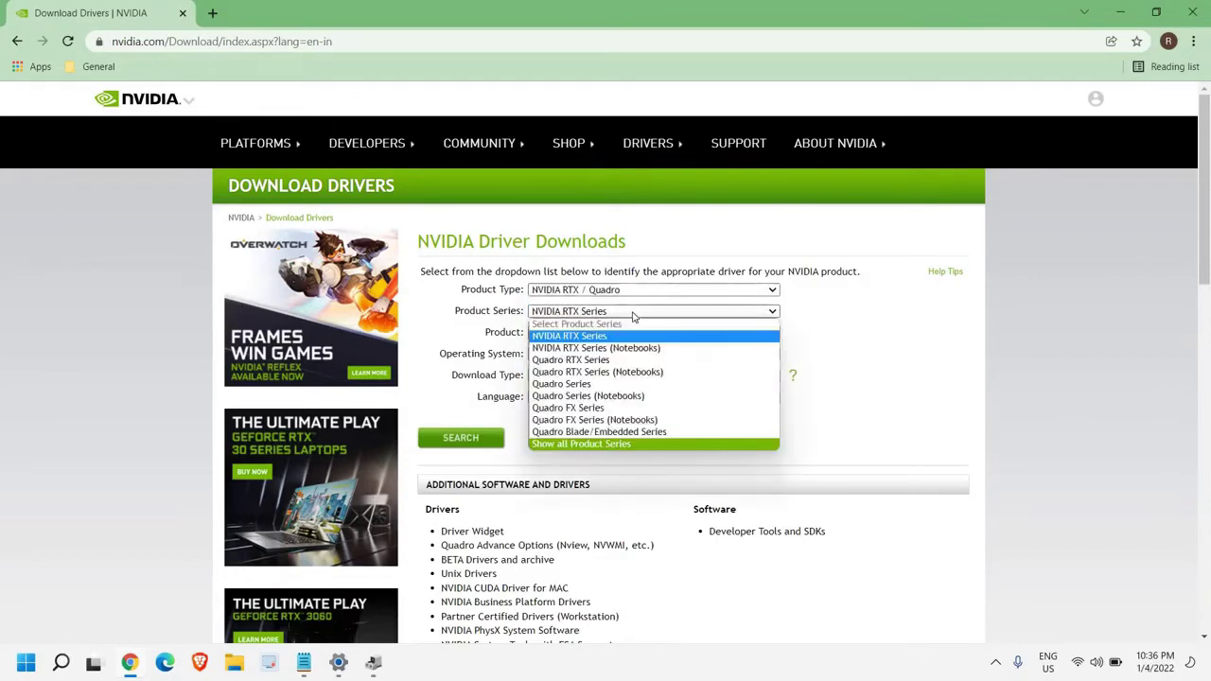
click(568, 384)
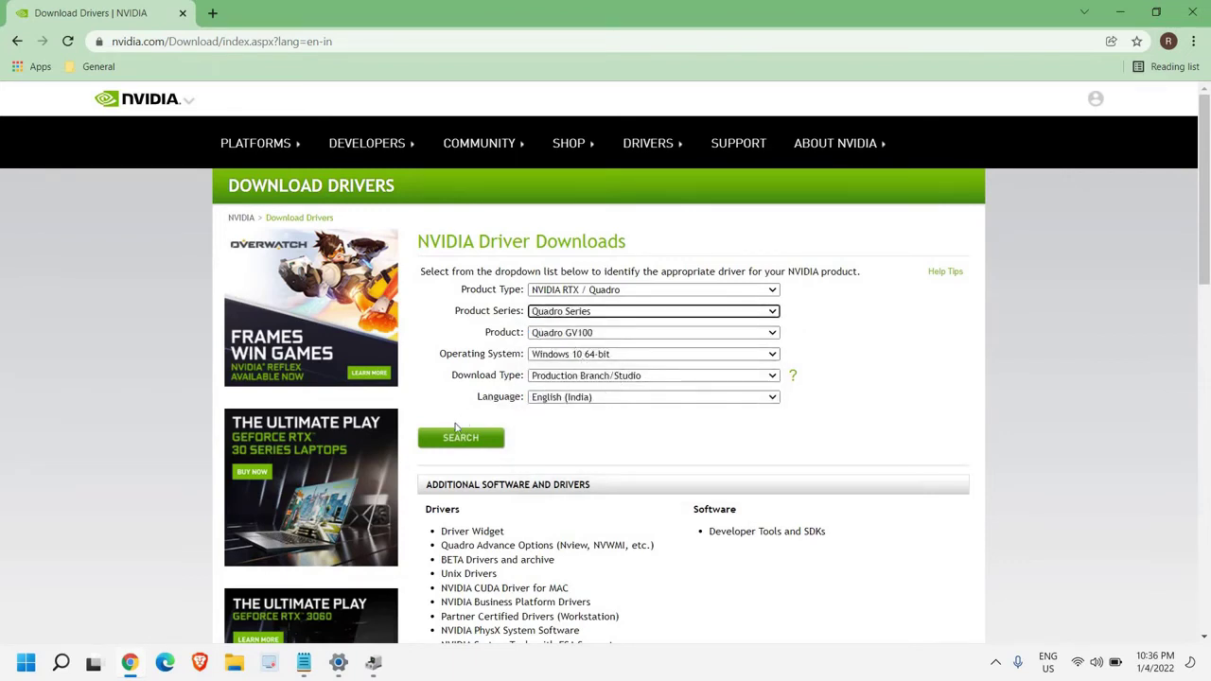
click(397, 40)
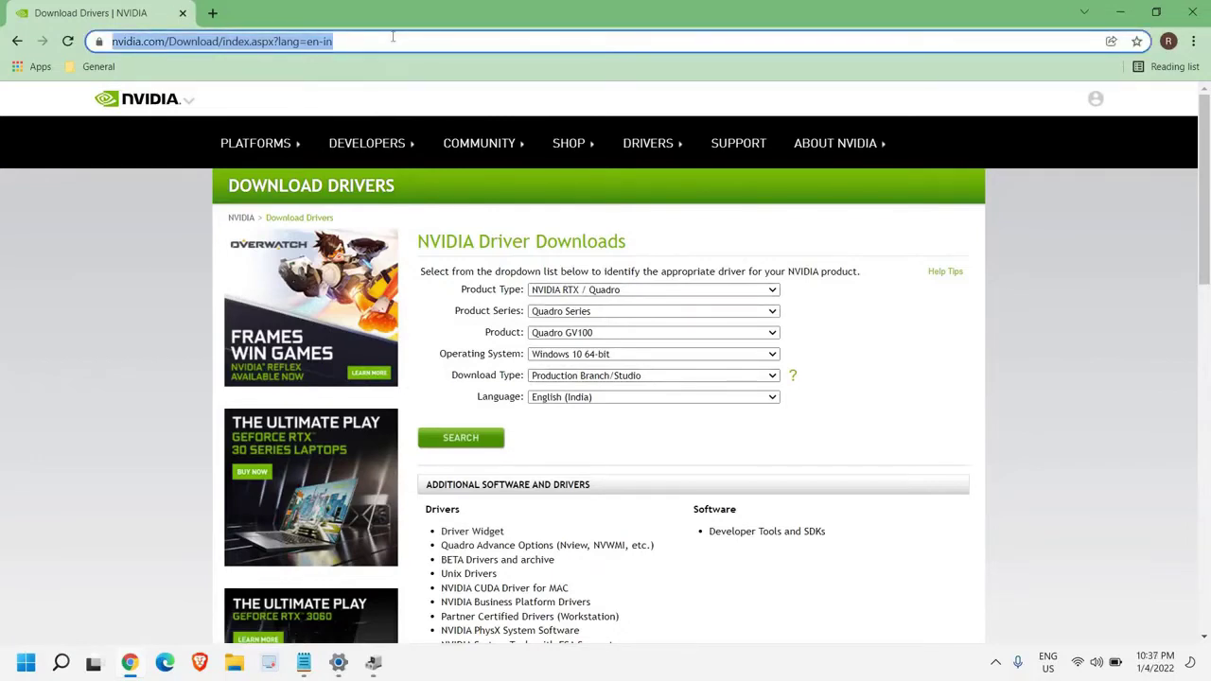
Search 'nvidia geforce experience download' and open the GeForce Experience 3.24.0.126 download page
text(nvid)
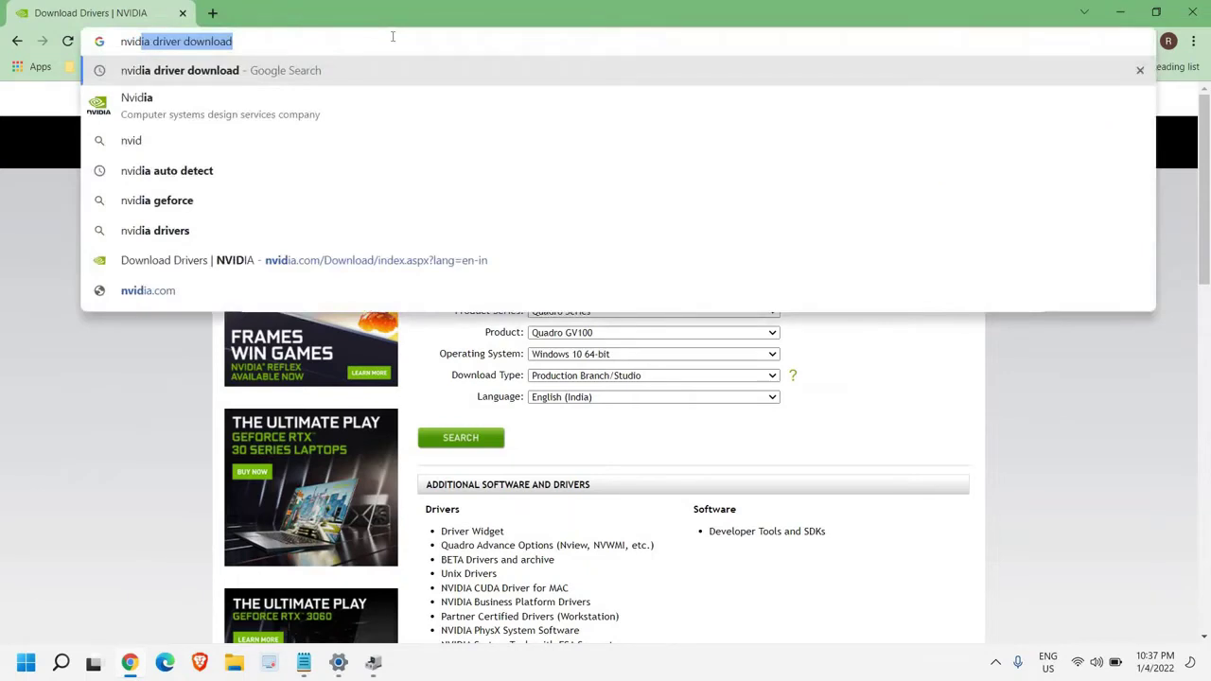
key(Down)
key(Down)
key(Down)
key(Down)
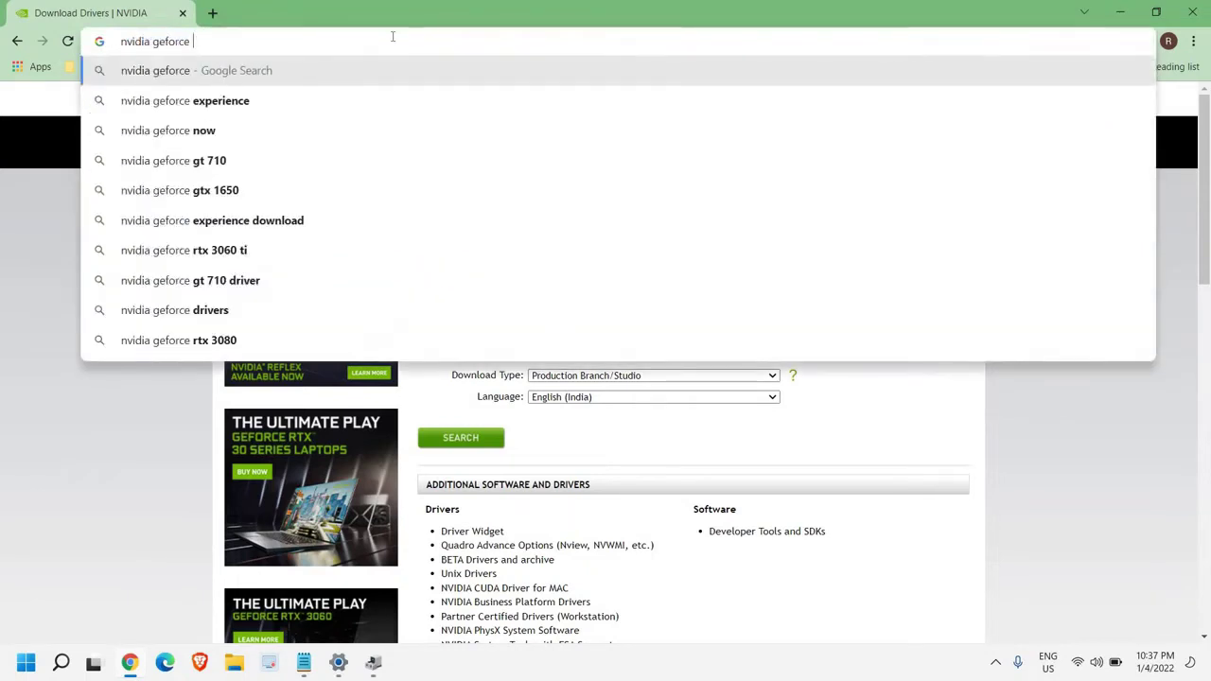
text(e)
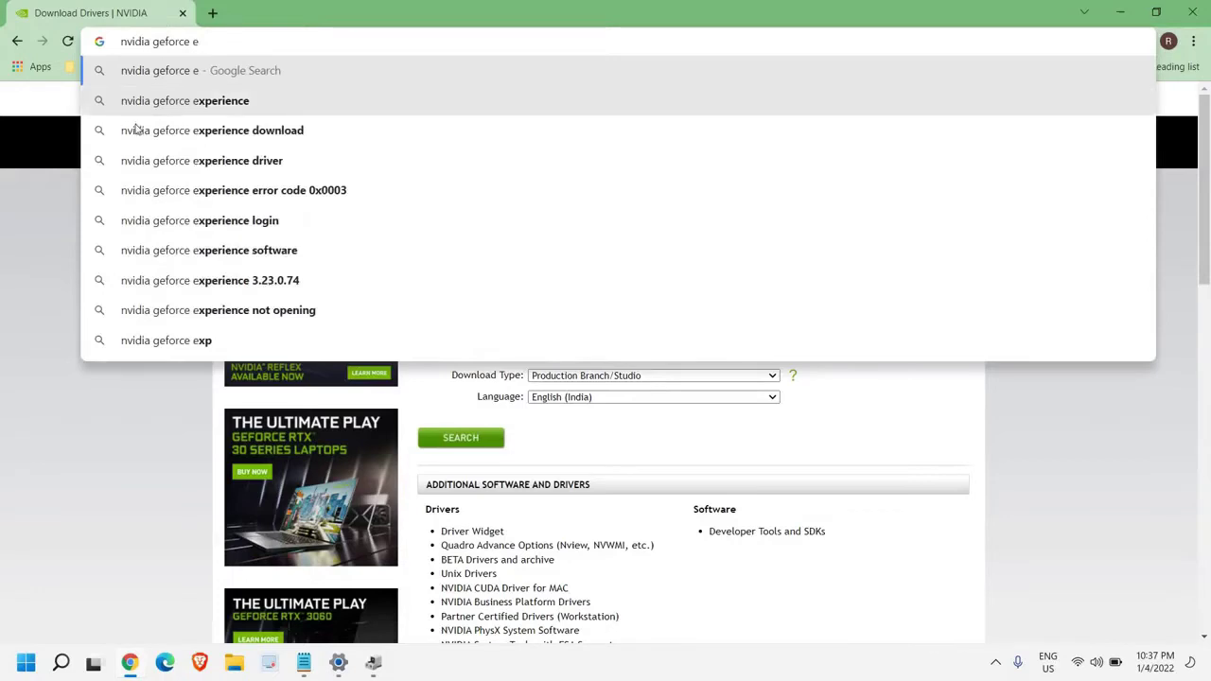
click(226, 143)
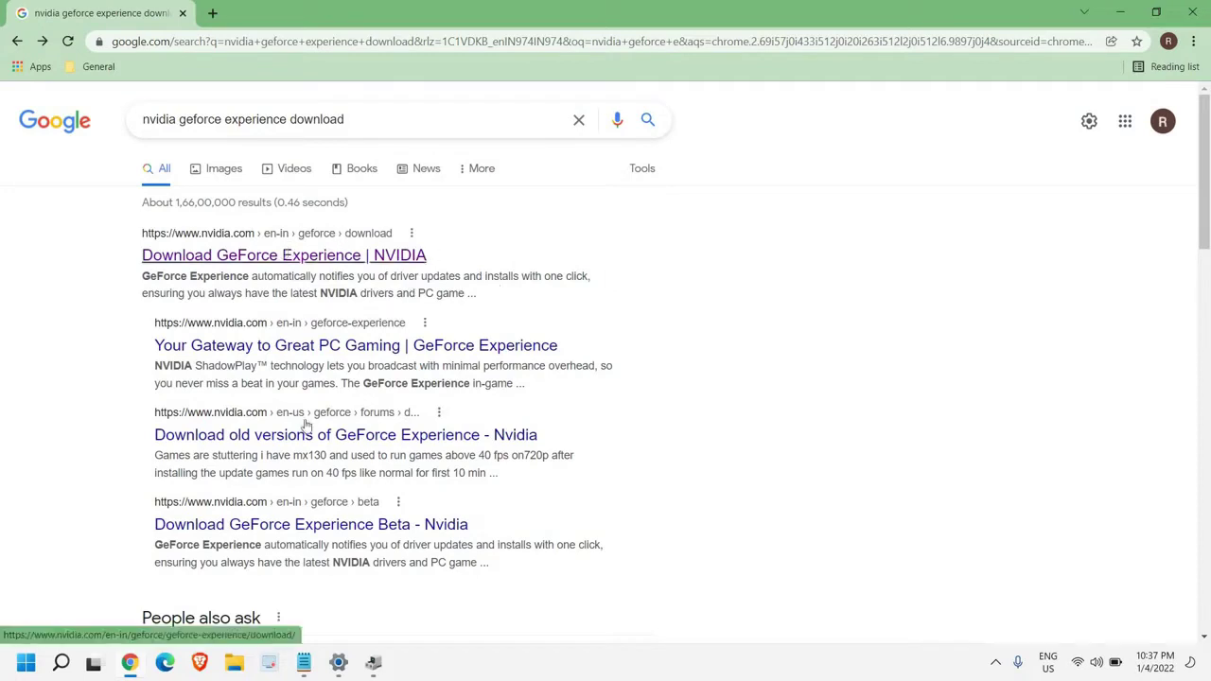
click(285, 258)
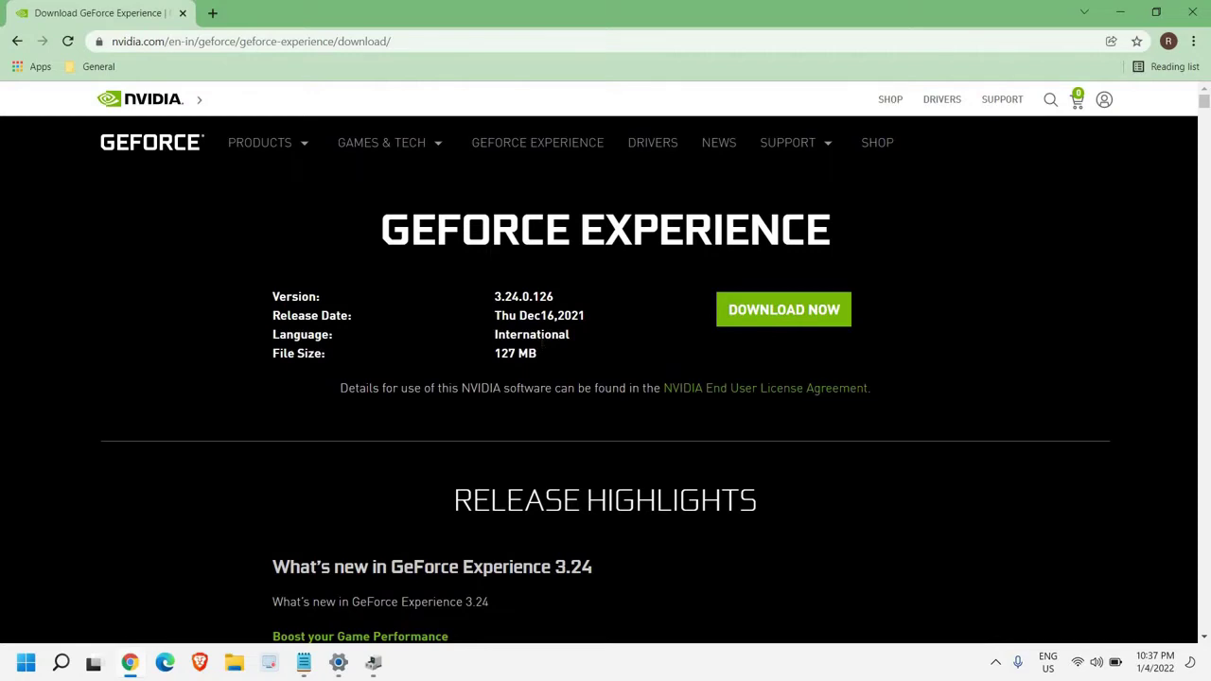
click(330, 43)
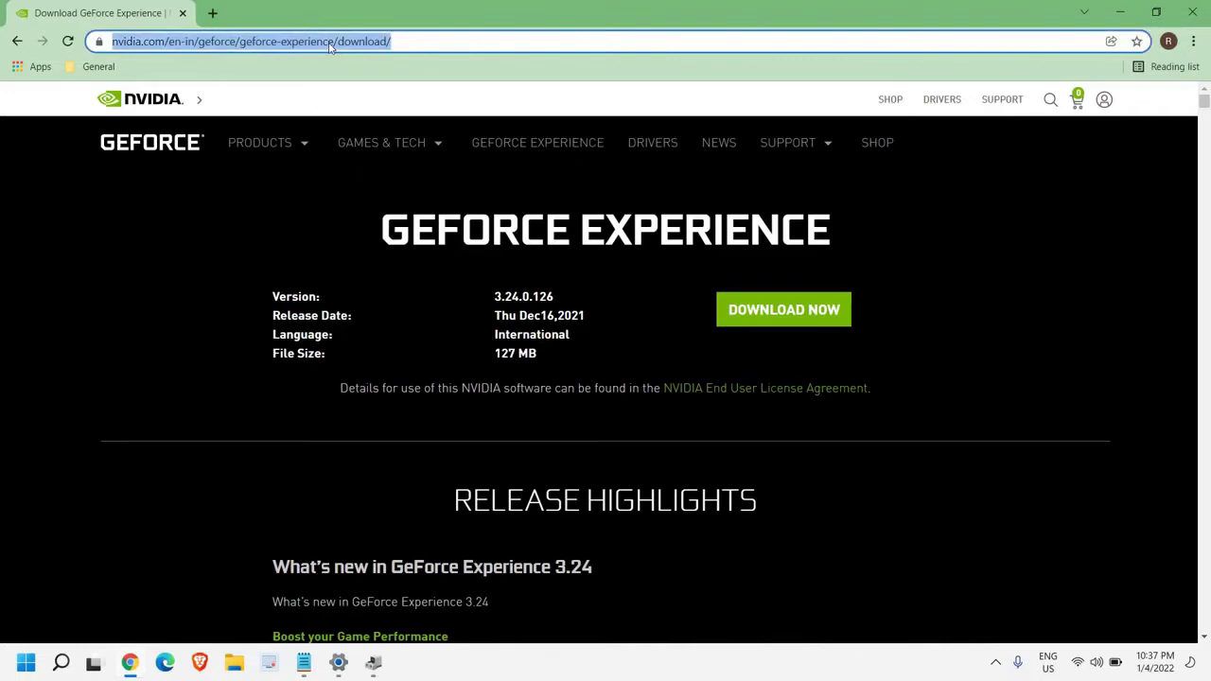
Search 'amd auto detect', open AMD's auto-detect driver install page, and dismiss the cookie notice
text(amd)
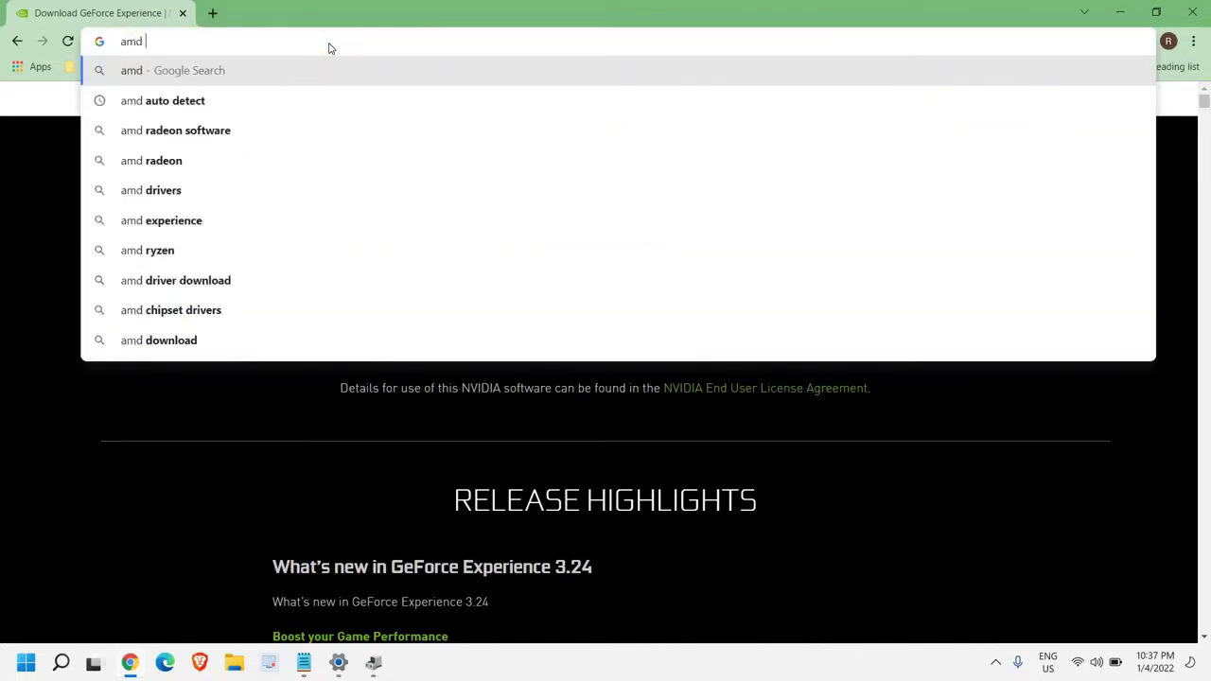
key(Down)
key(Return)
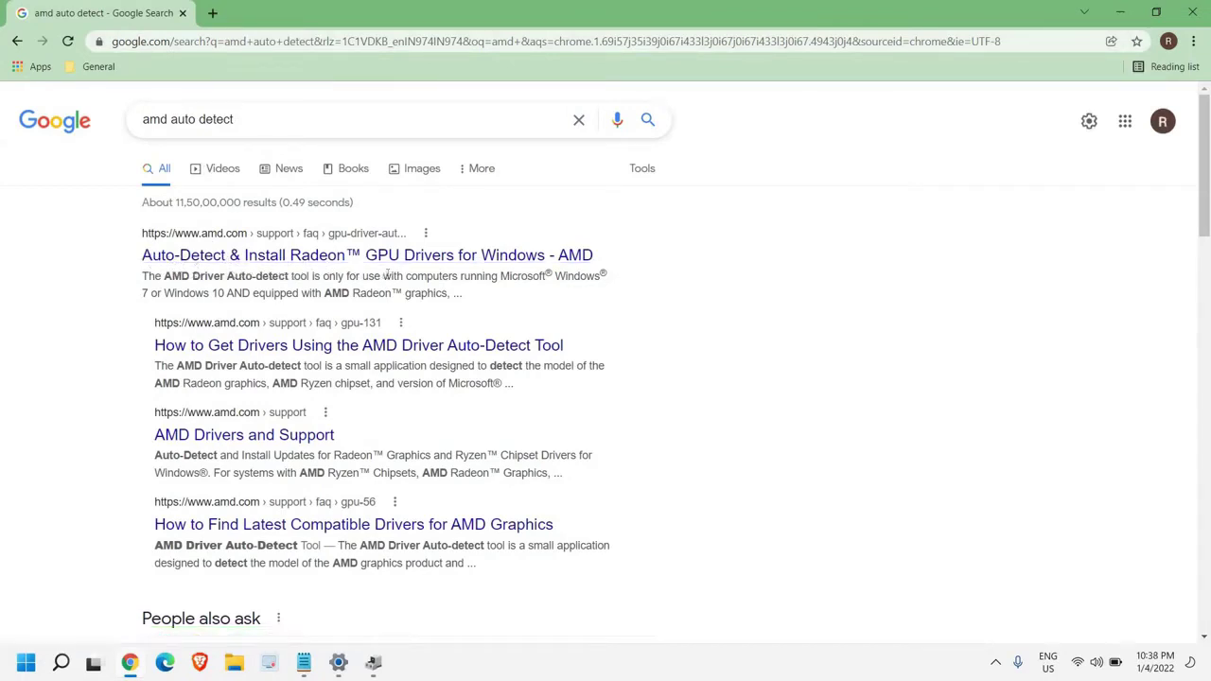
click(442, 260)
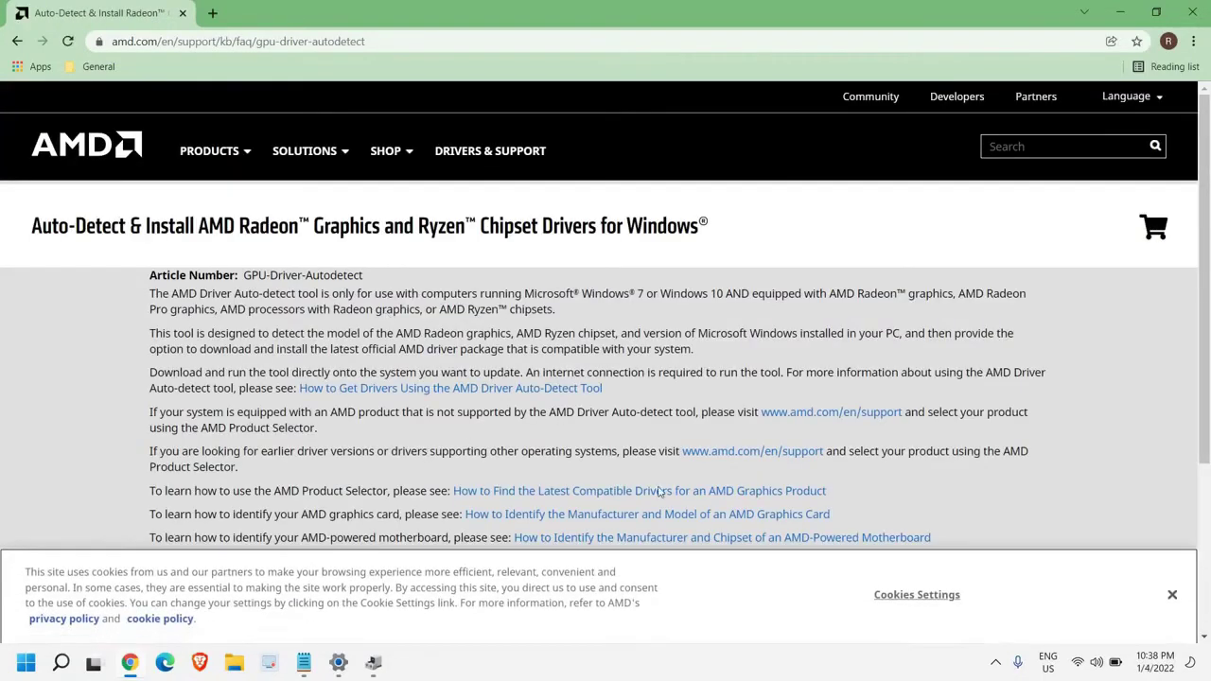
click(1172, 595)
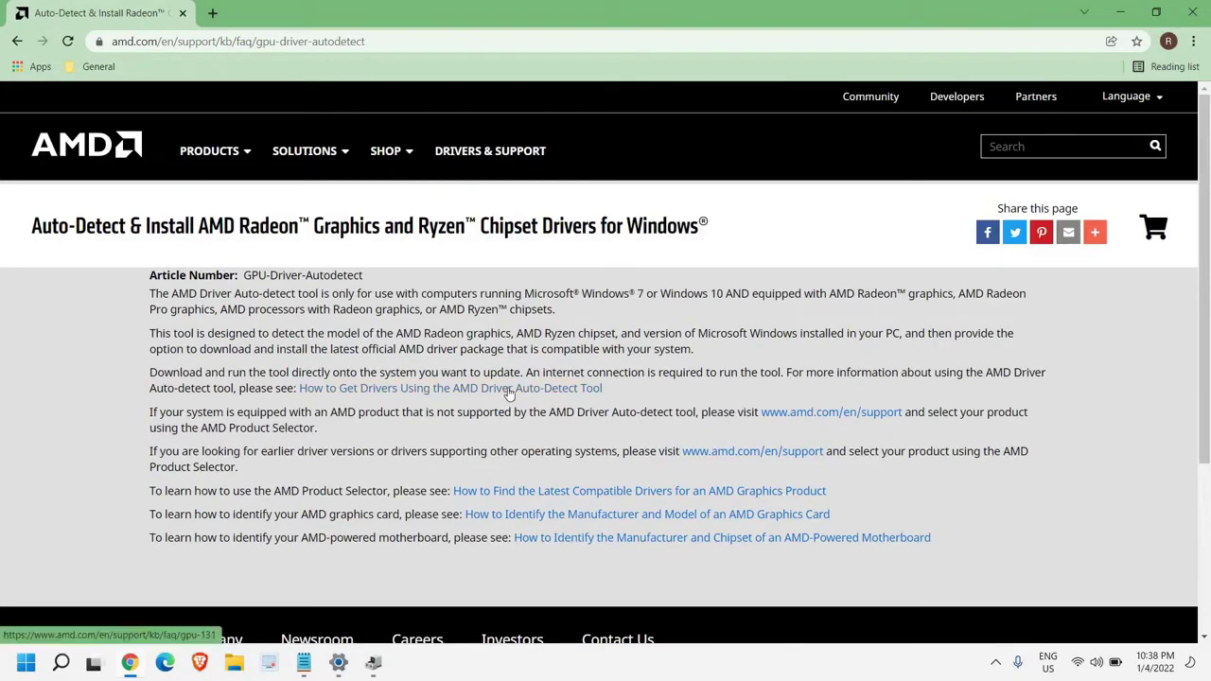
scroll(508, 396, down, 3)
scroll(508, 396, up, 3)
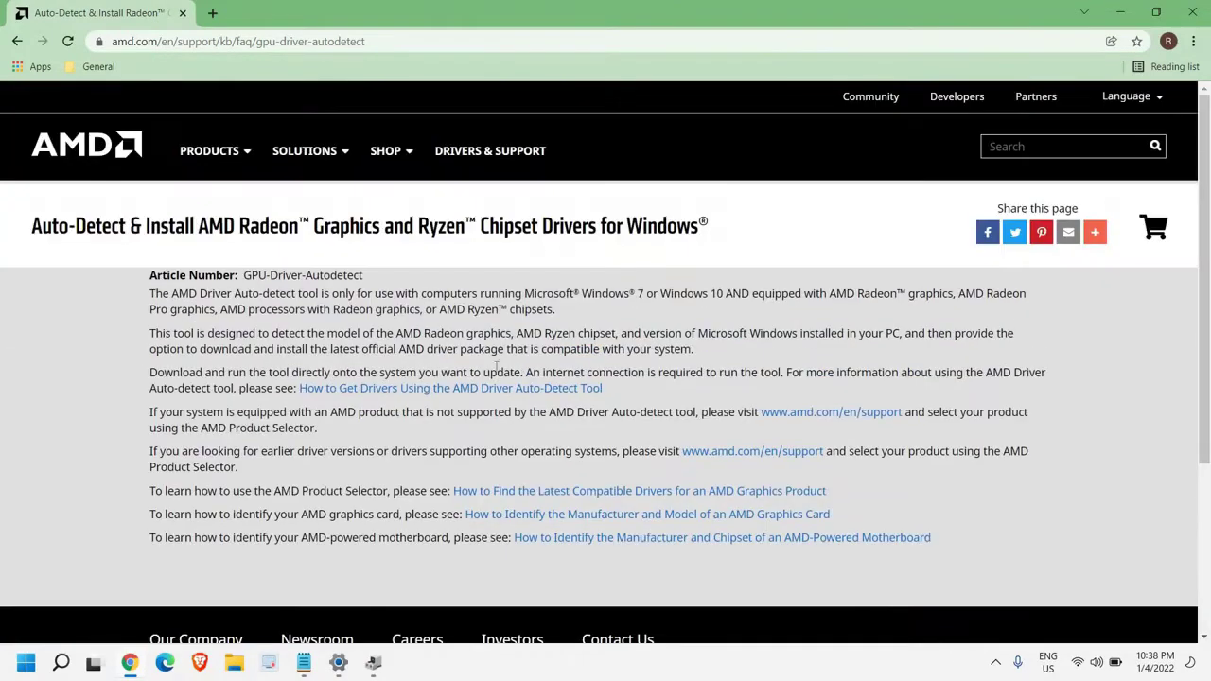
Open the GPU-131 guide to the AMD Driver Auto-Detect Tool, close its popup, and read the steps
click(501, 390)
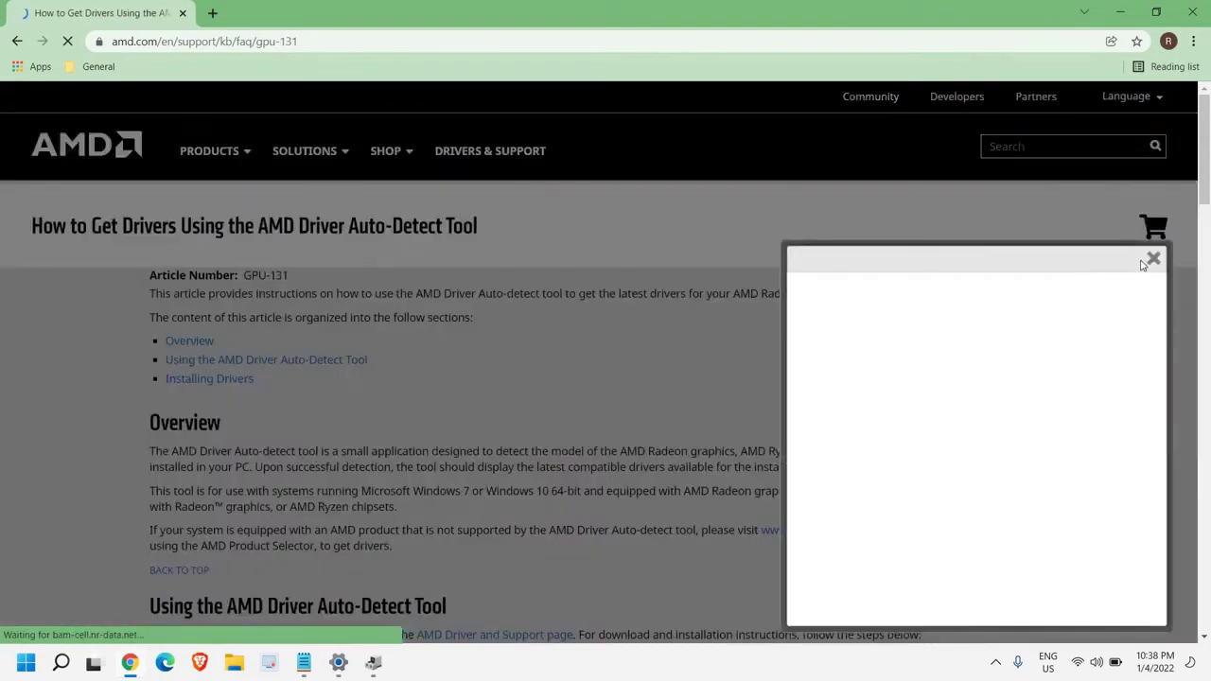
click(1152, 265)
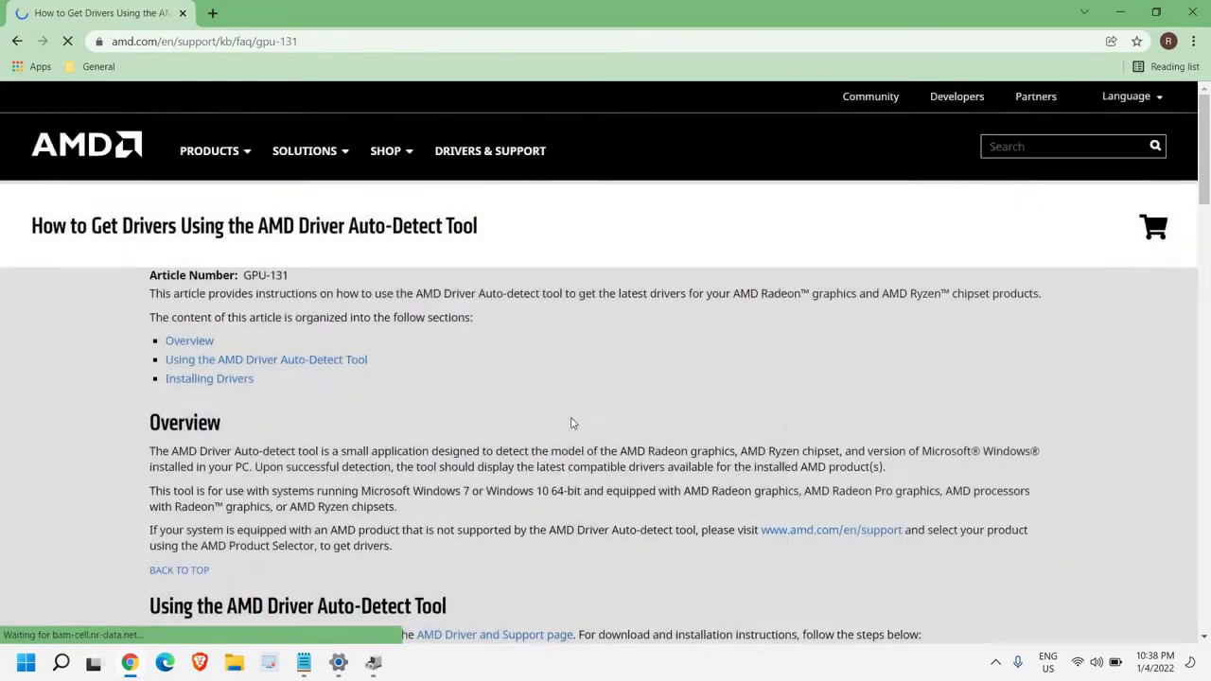
scroll(571, 423, down, 2)
scroll(572, 423, down, 1)
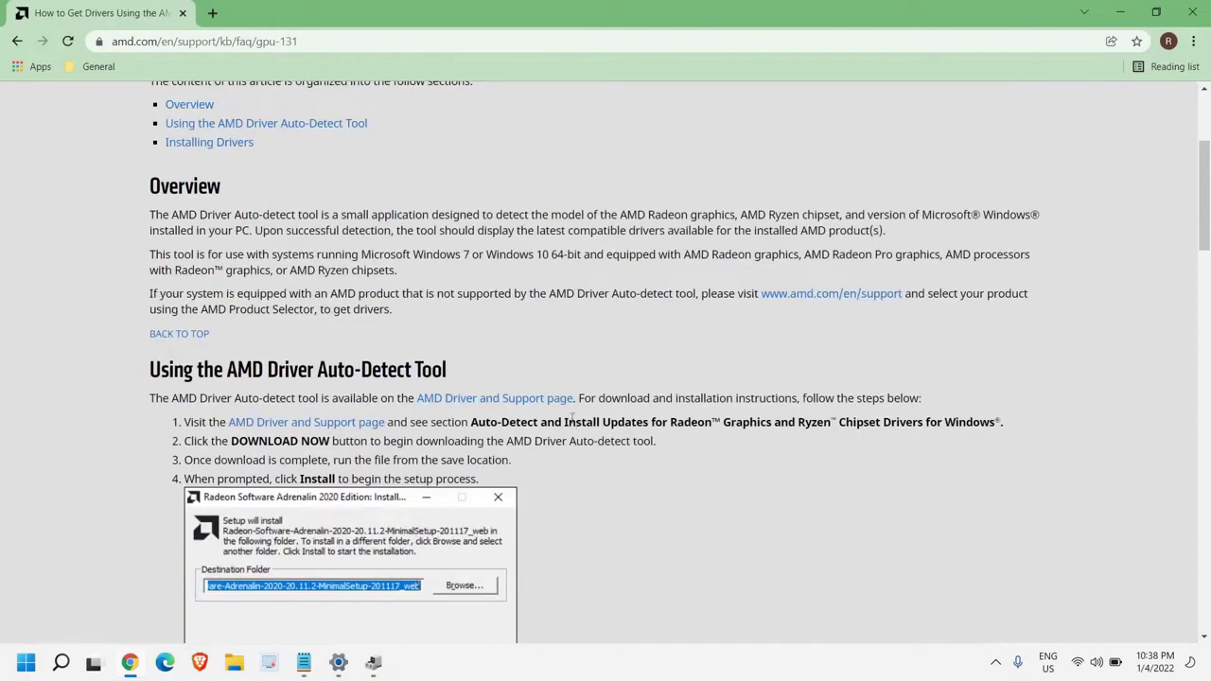
scroll(282, 425, up, 3)
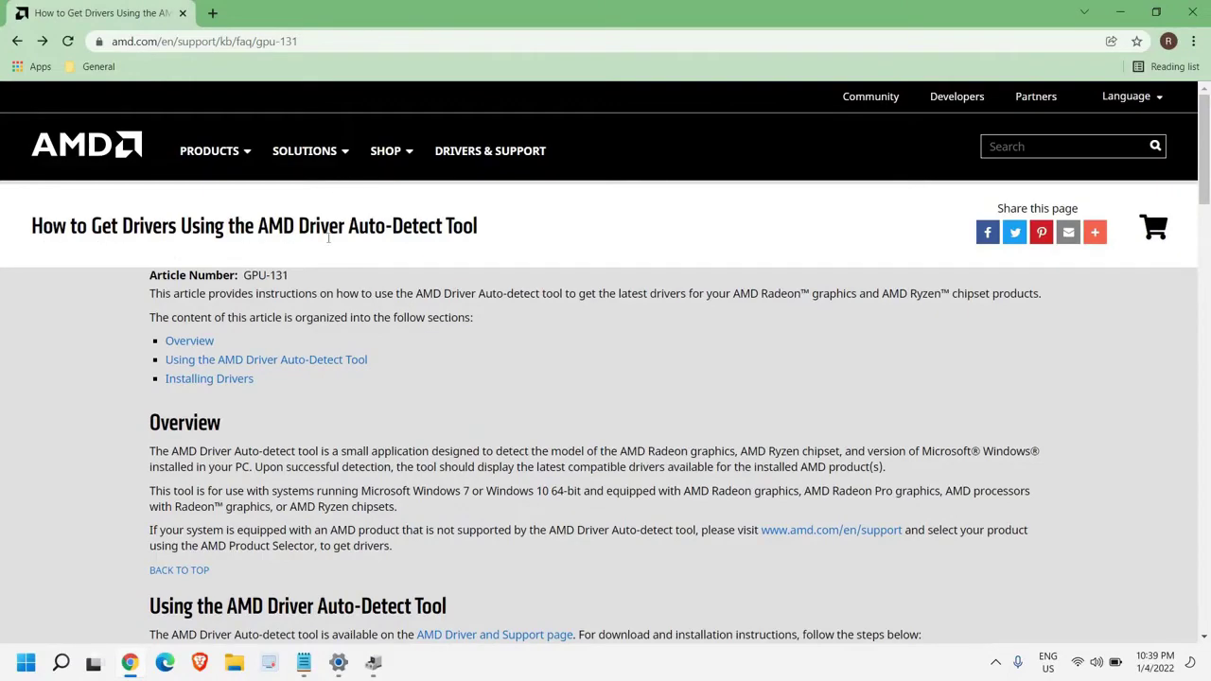
scroll(514, 473, down, 4)
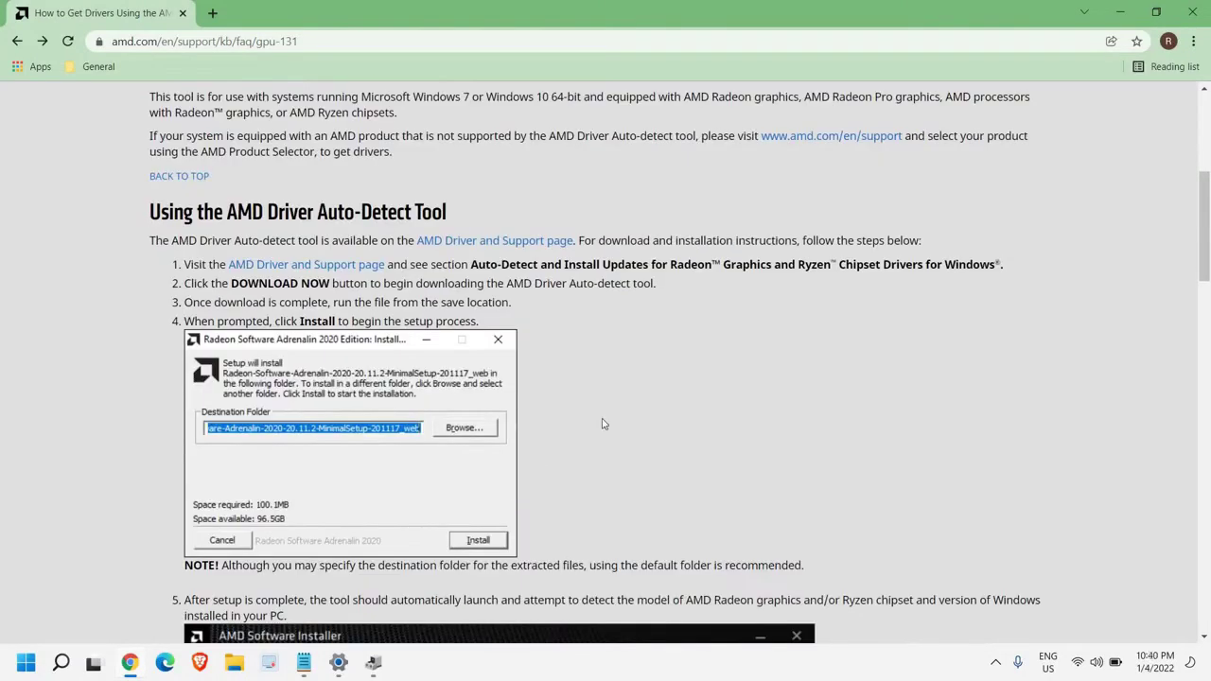
scroll(461, 437, down, 7)
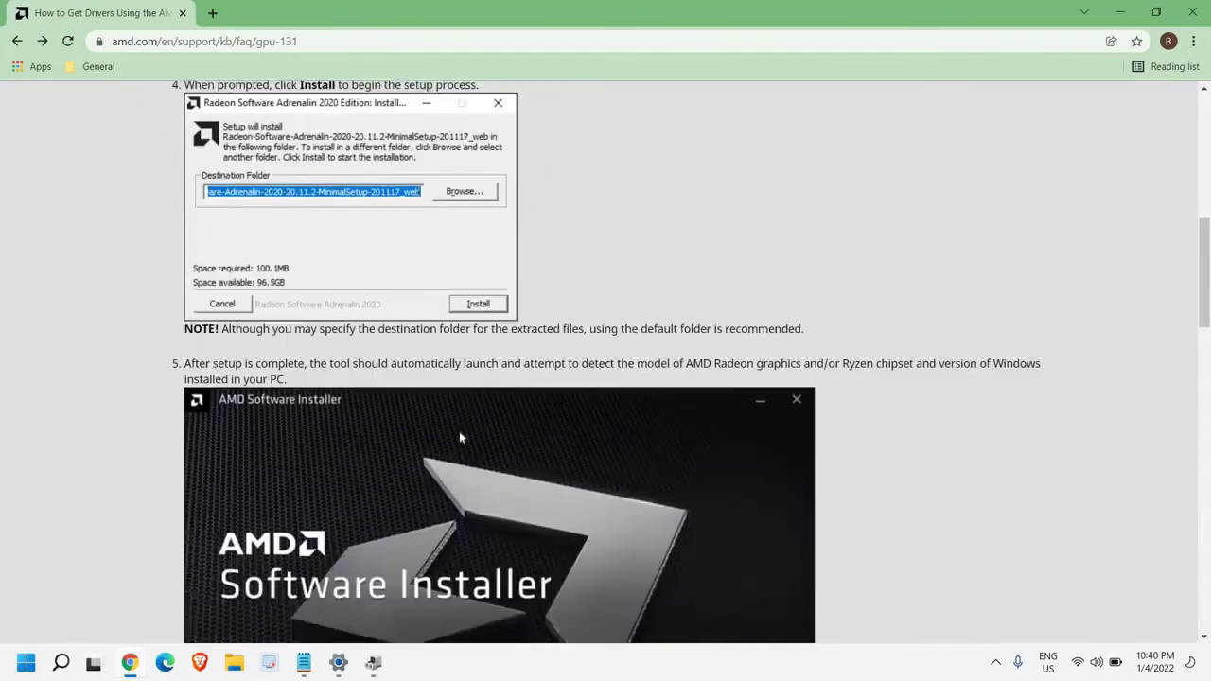
scroll(461, 437, down, 4)
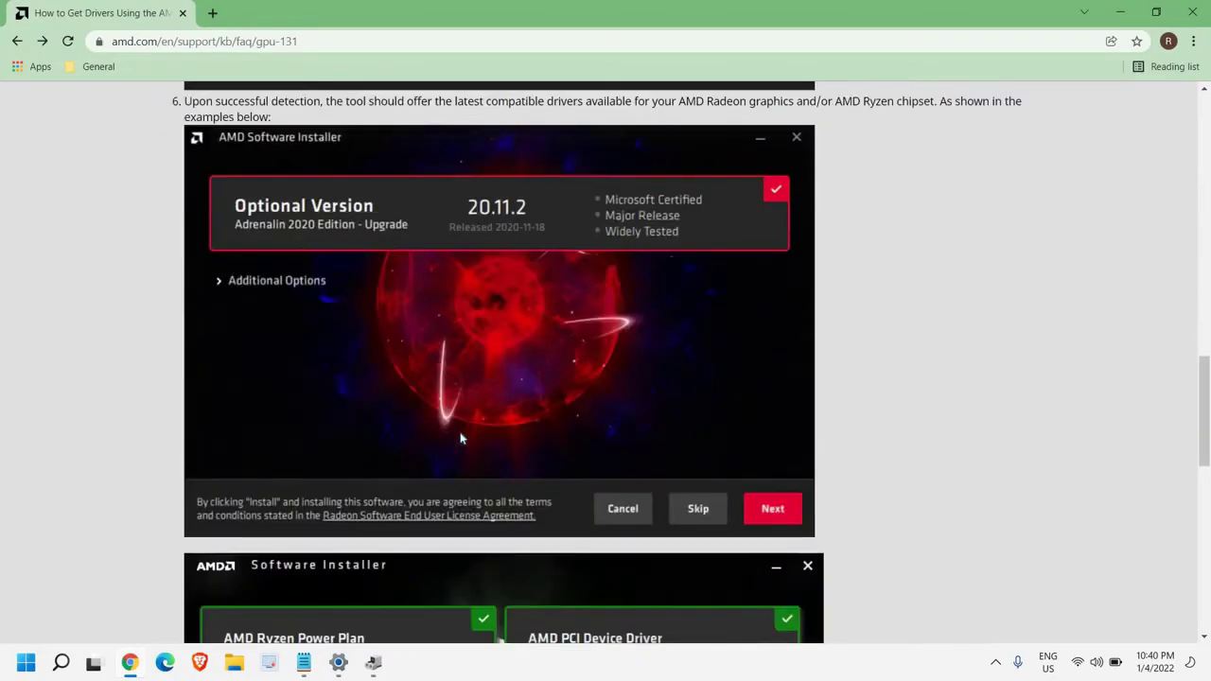
scroll(461, 437, up, 6)
scroll(460, 437, up, 7)
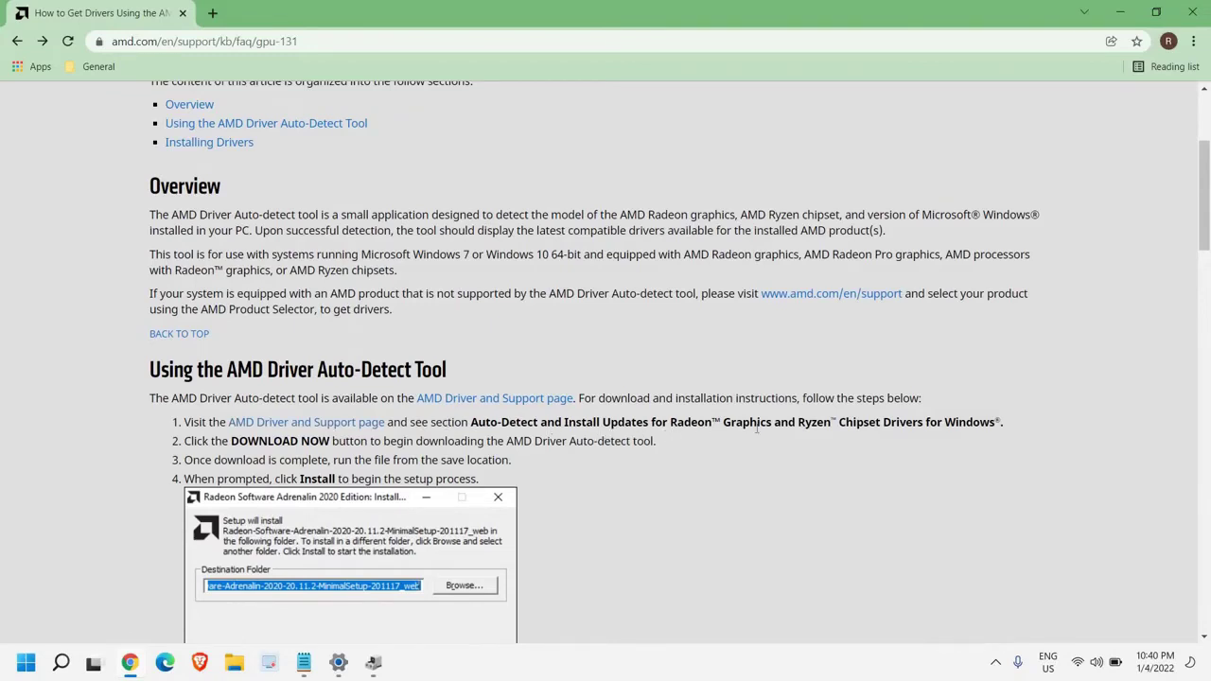
Open the AMD Drivers and Support page, scroll to DOWNLOAD NOW, then minimize Chrome
click(318, 428)
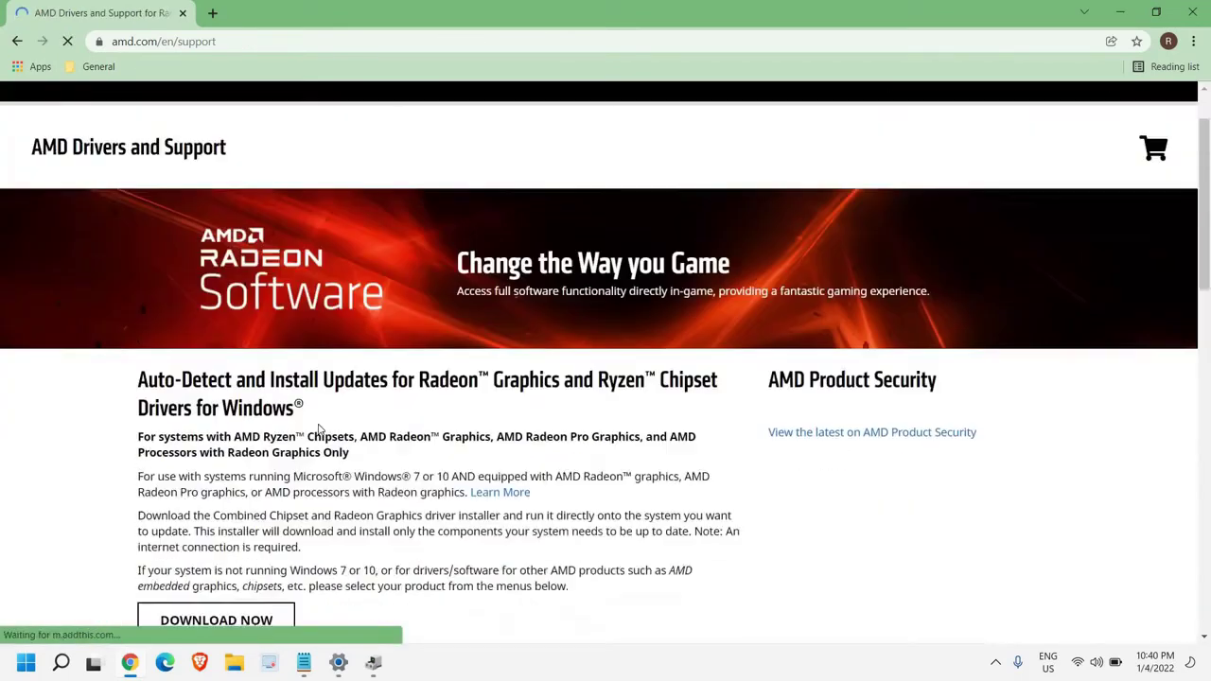
scroll(318, 429, down, 2)
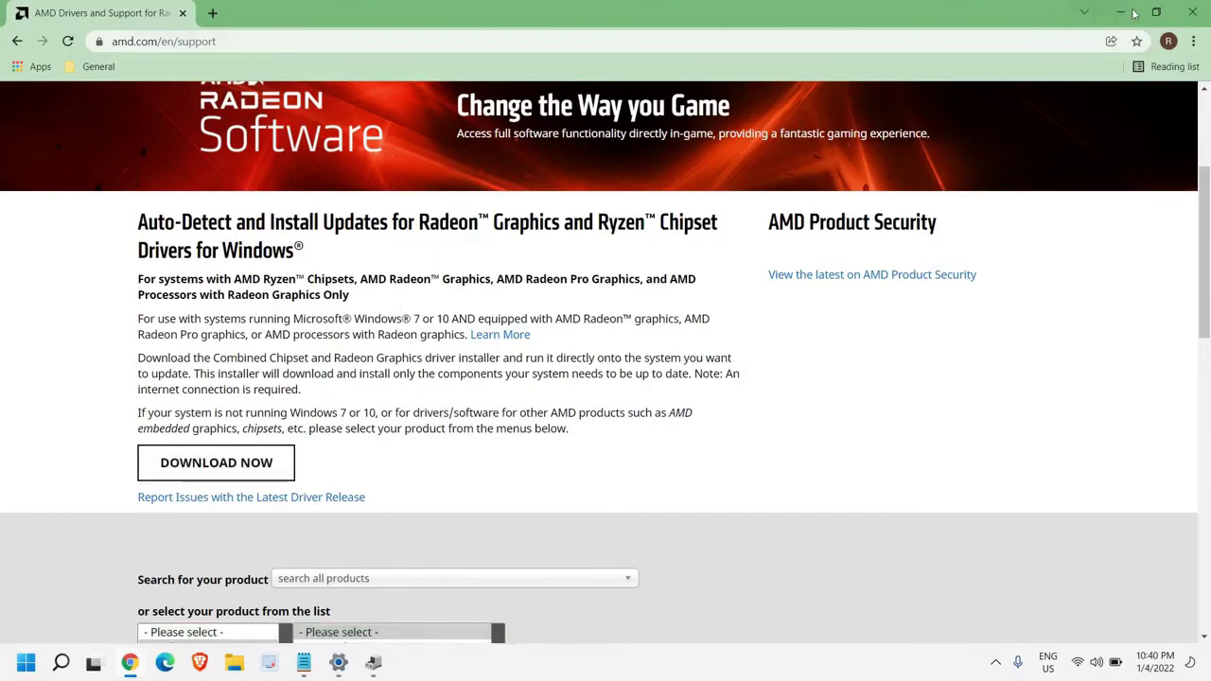
click(1128, 13)
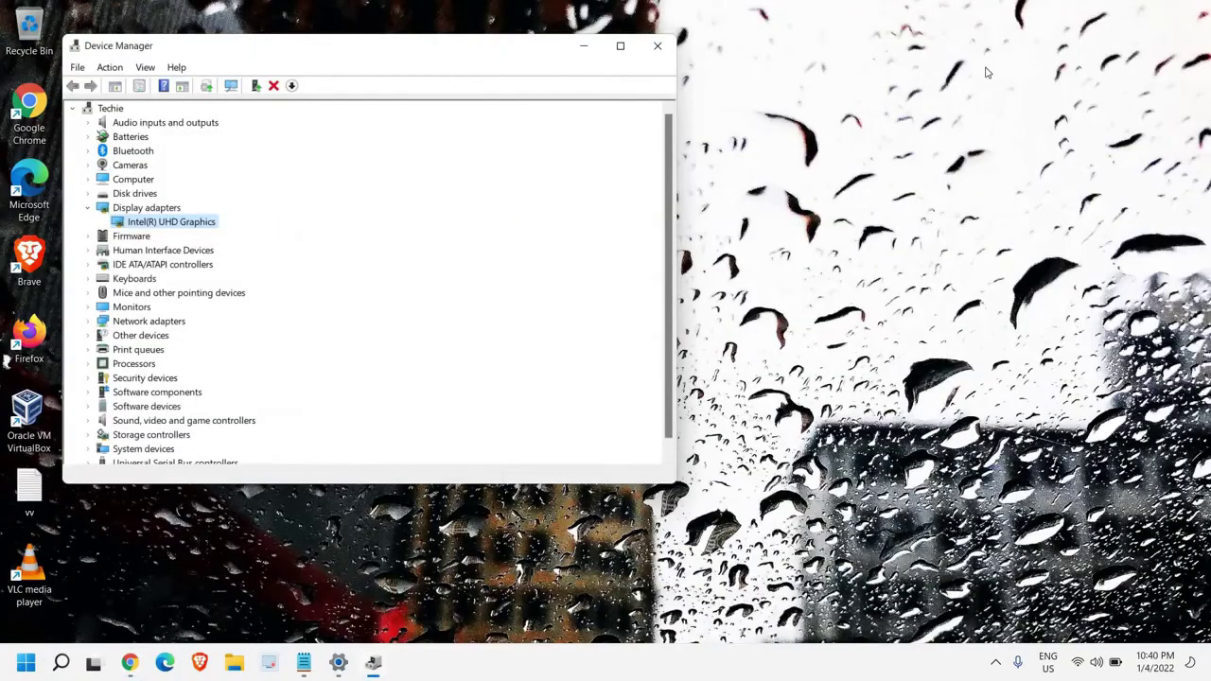
Close Device Manager and select 1920 × 1080 (Recommended) as the resolution in Display settings
click(662, 52)
right_click(493, 215)
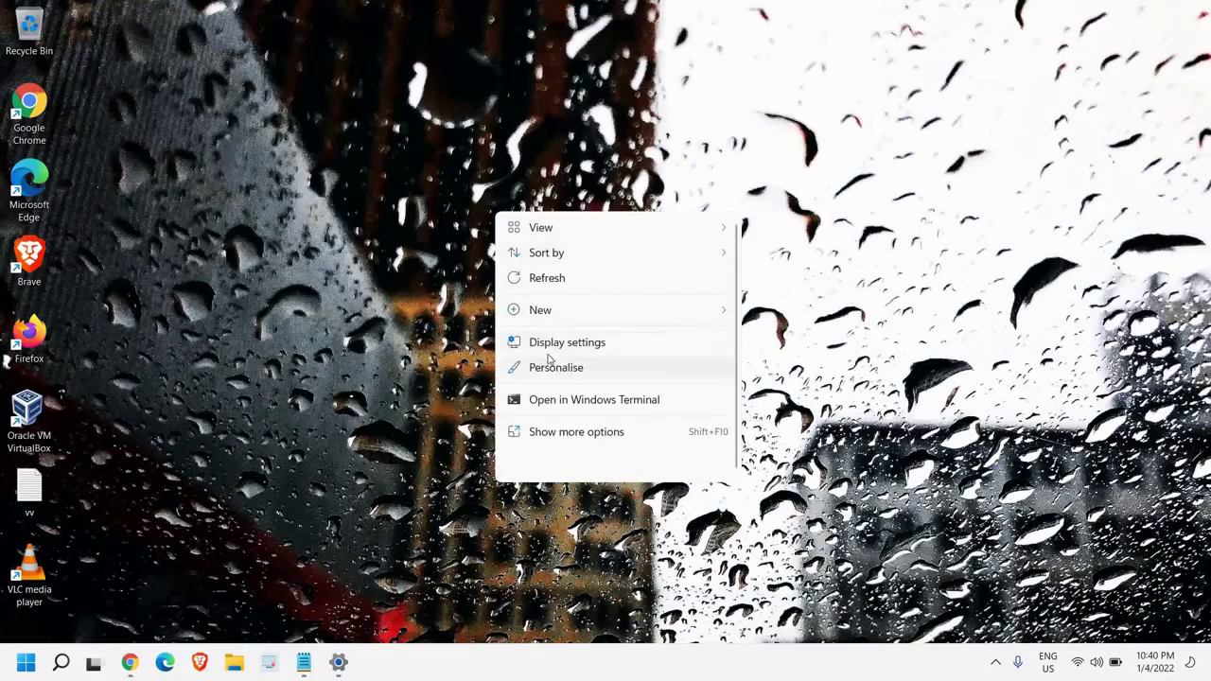
click(564, 346)
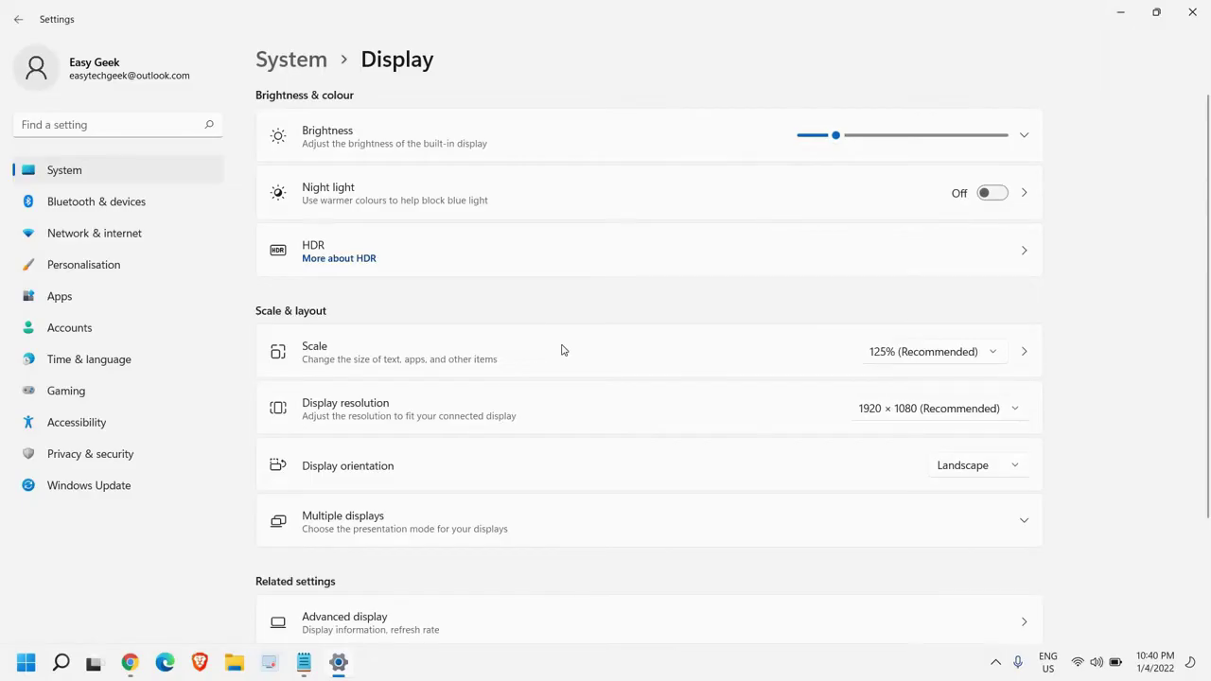
click(911, 410)
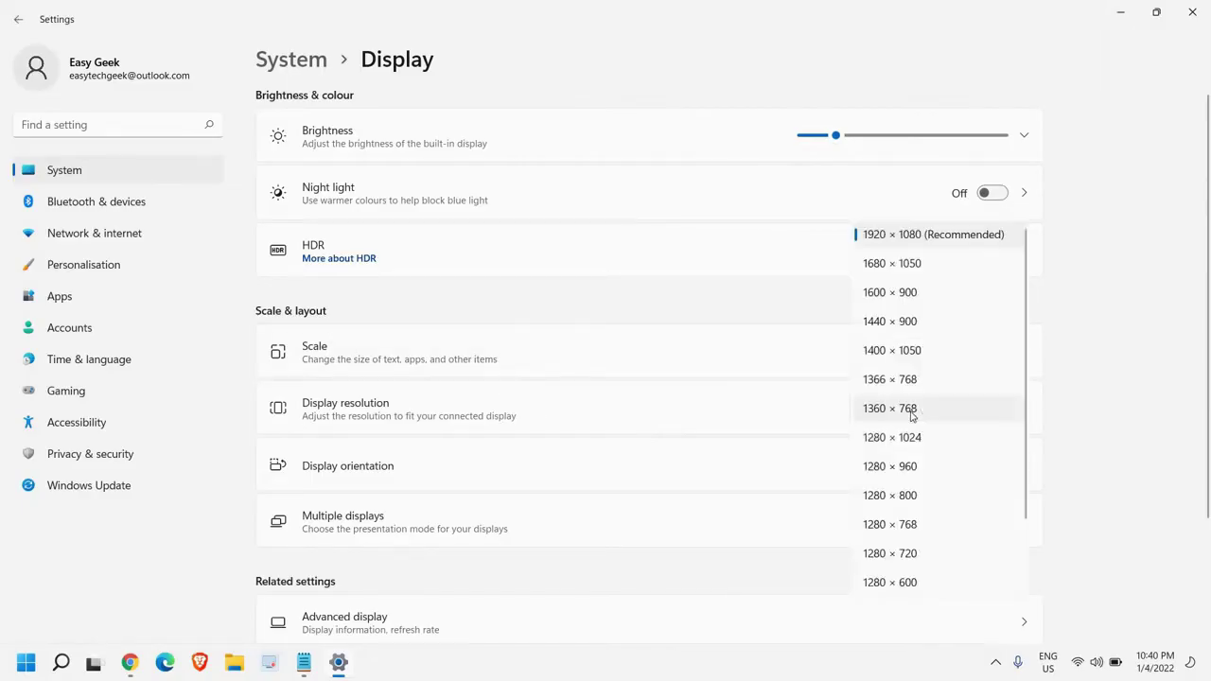
click(943, 245)
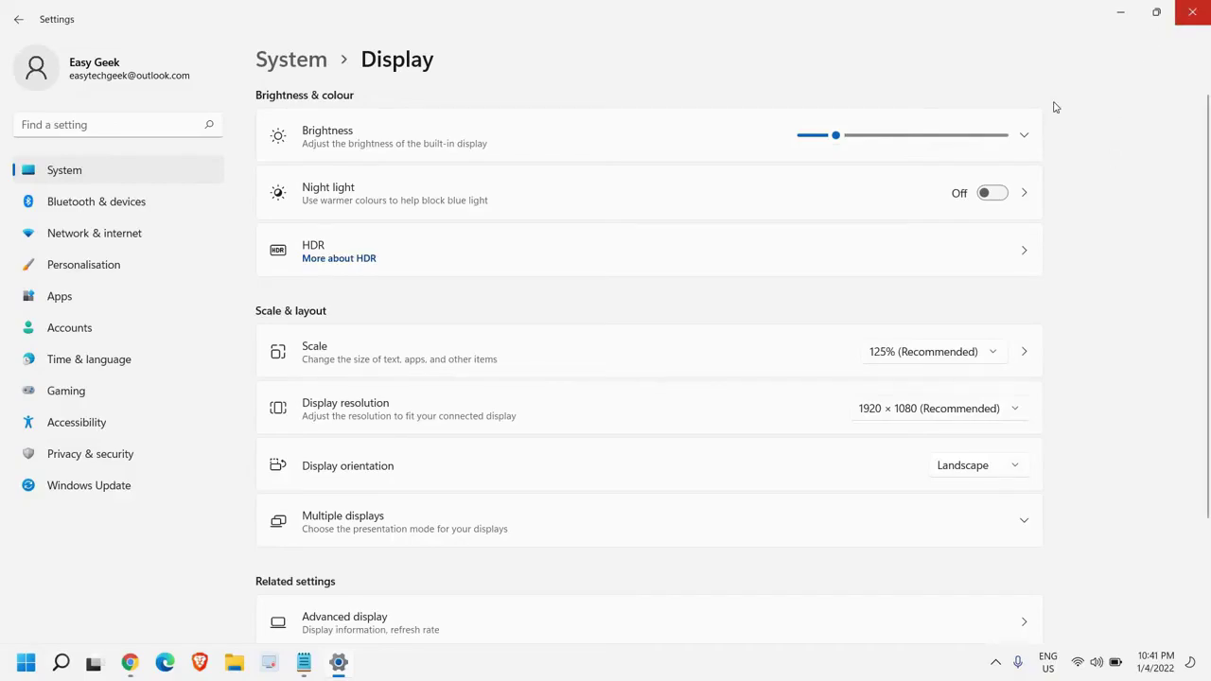
Close the Settings window with Alt+F4
key(alt+F4)
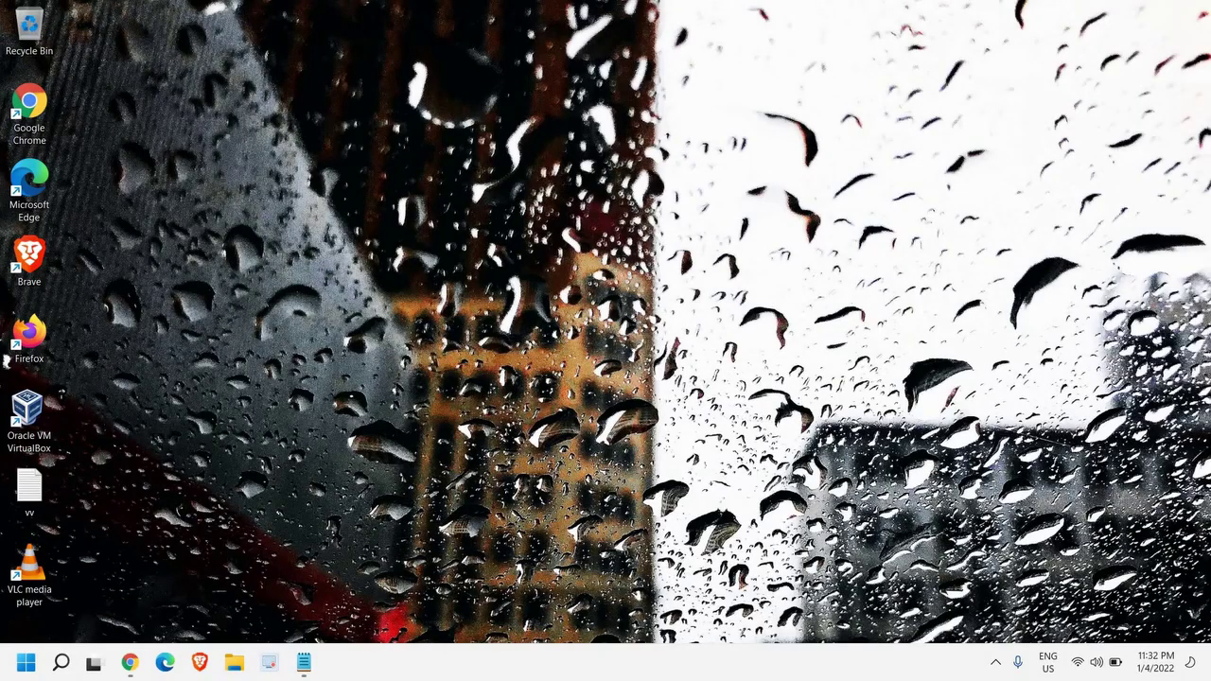